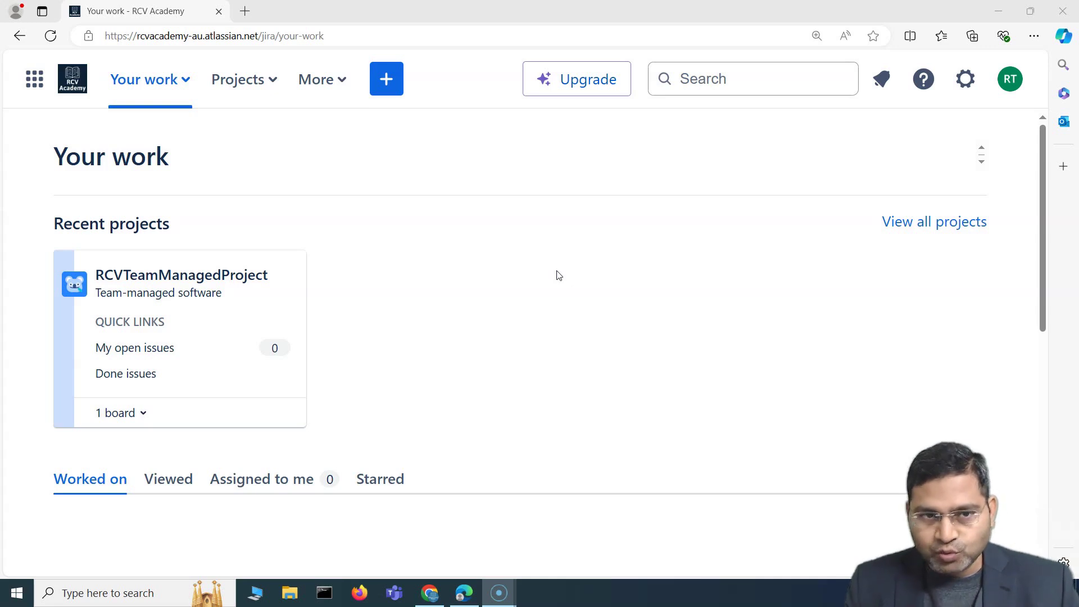
# Step: From the gear menu's Jira settings, open System administration
pyautogui.click(970, 90)
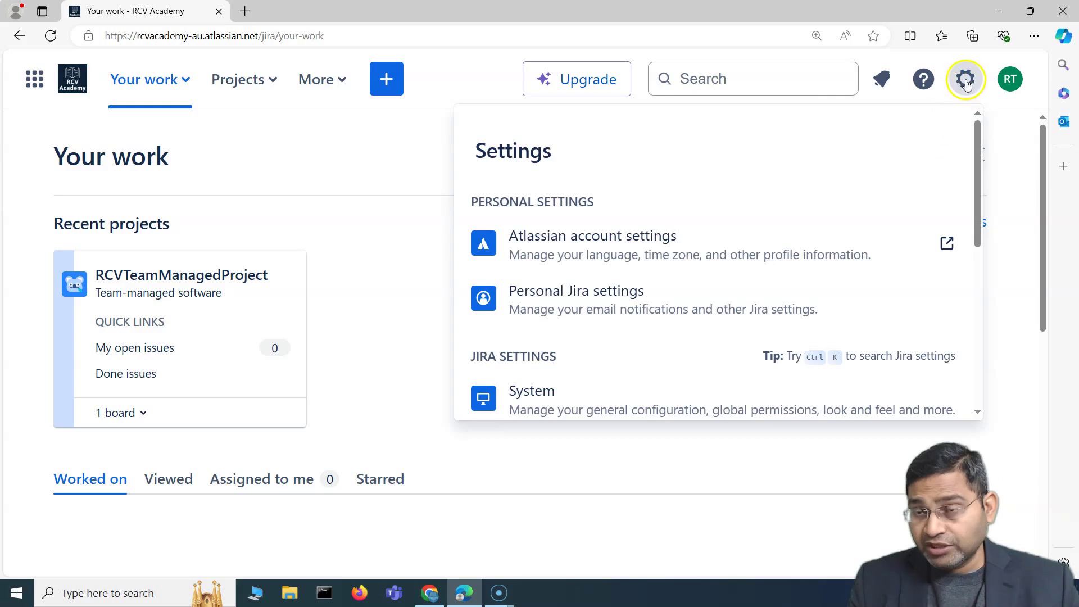
pyautogui.scroll(-5, 831, 239)
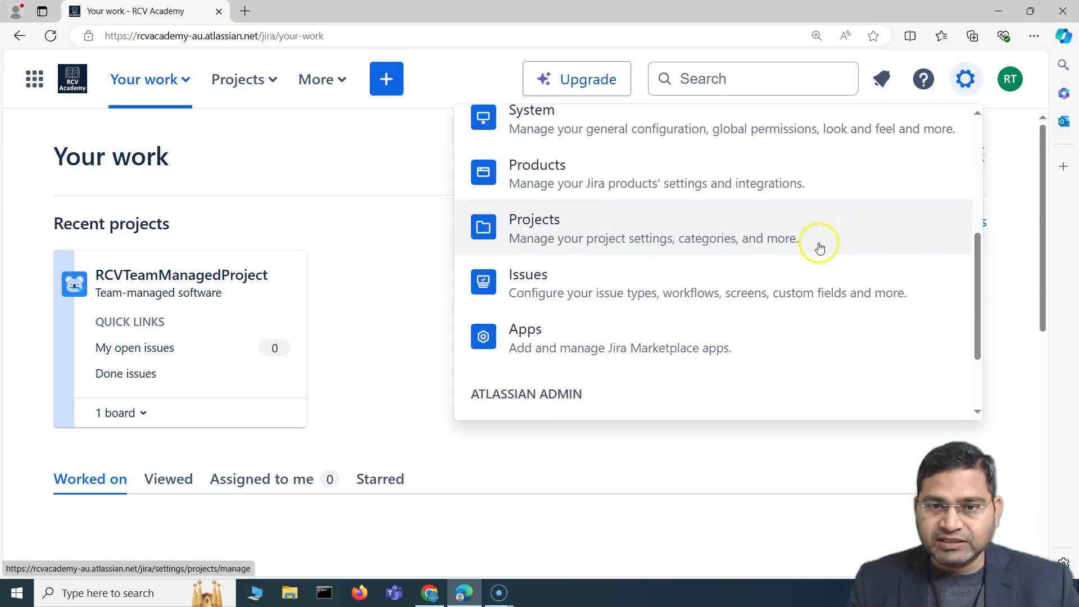
pyautogui.scroll(3, 731, 233)
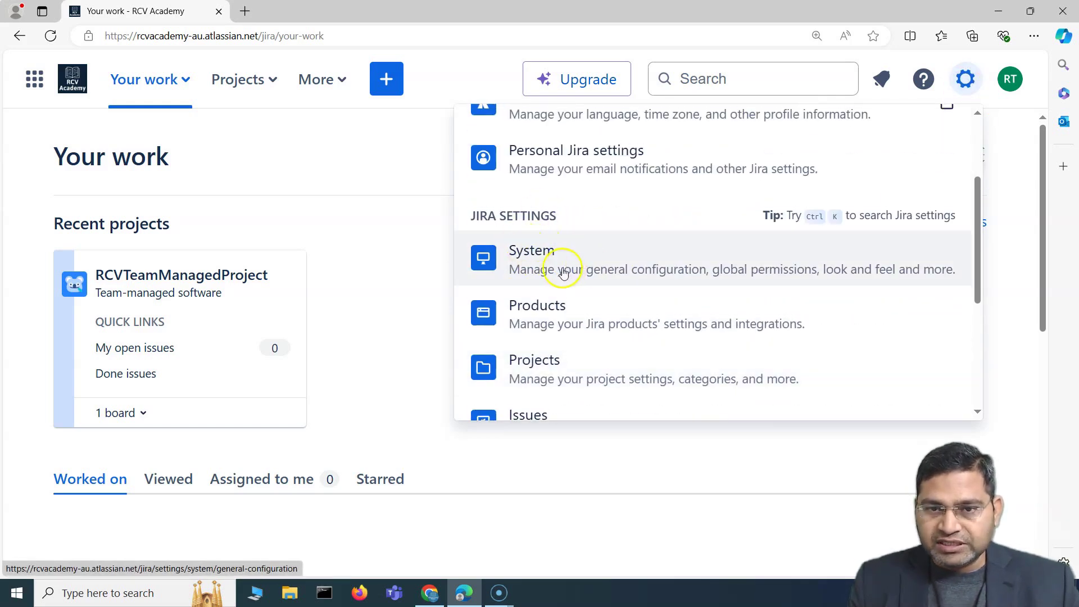
pyautogui.scroll(-1, 562, 270)
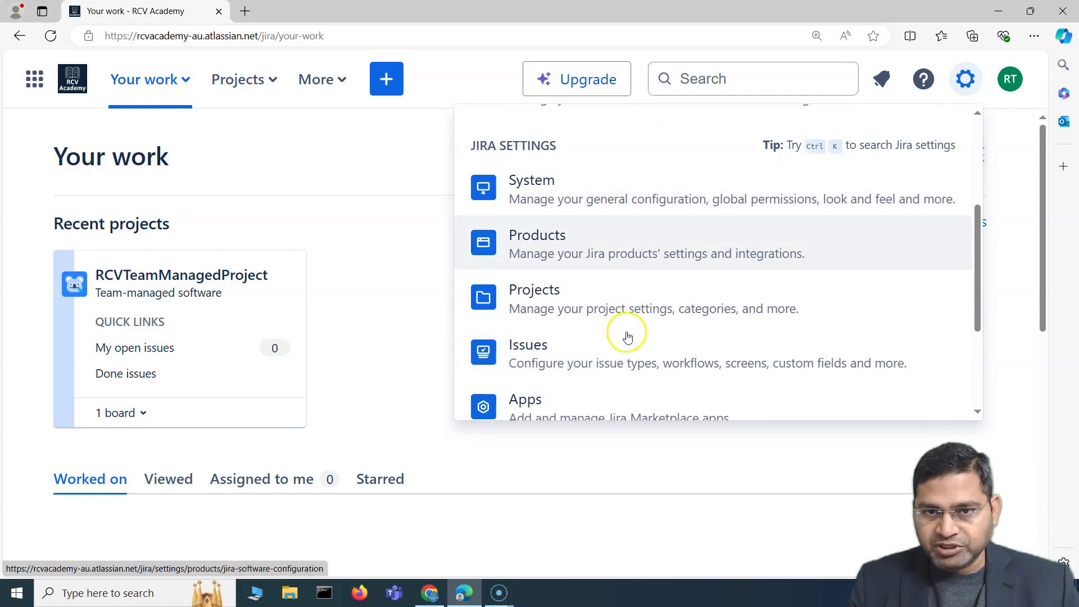
pyautogui.click(545, 195)
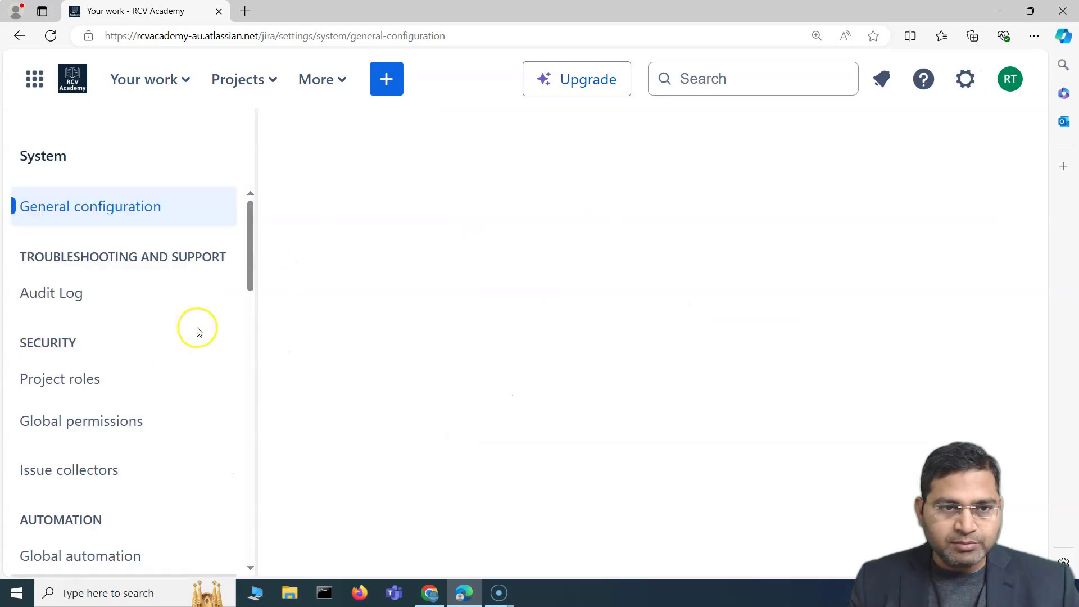
# Step: Open System's Attachments settings and highlight the 1,024.00 MB attachment size limit
pyautogui.scroll(-5, 166, 419)
pyautogui.scroll(-5, 168, 421)
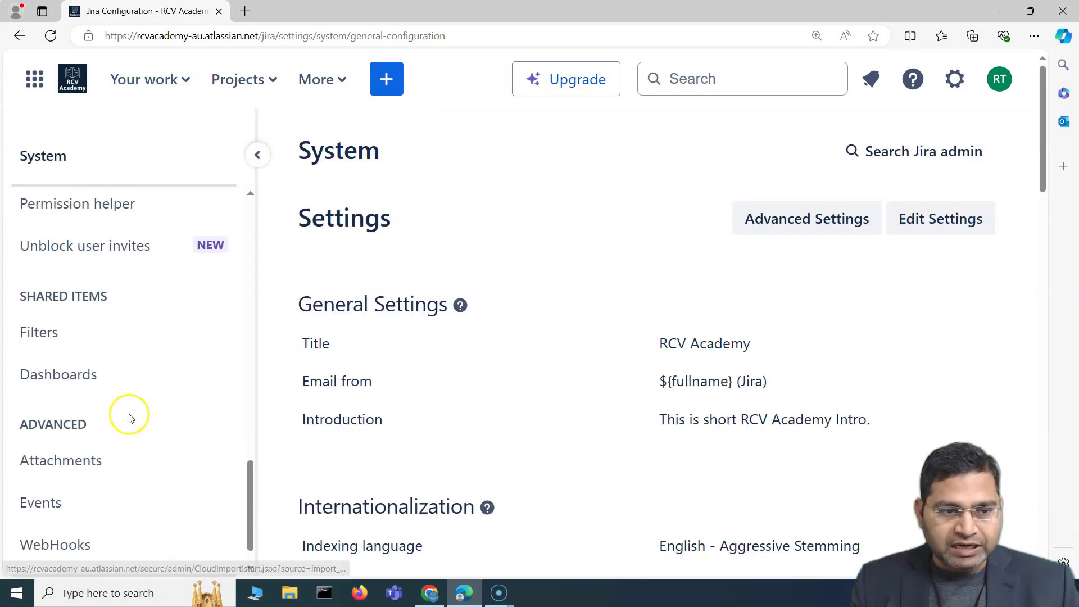
pyautogui.scroll(-1, 113, 414)
pyautogui.click(70, 423)
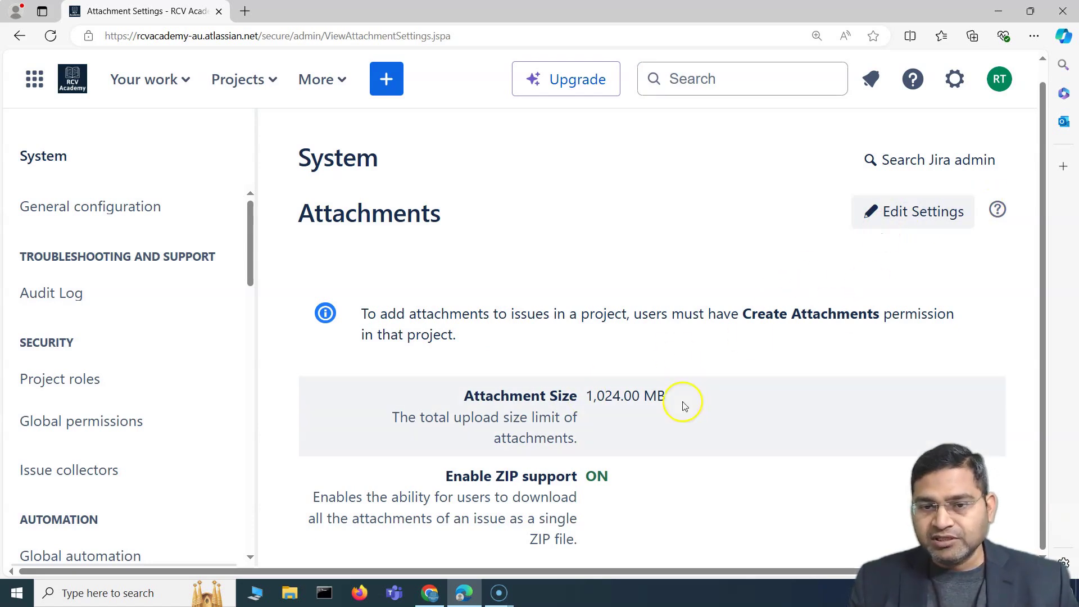
pyautogui.moveTo(585, 396); pyautogui.dragTo(727, 410)
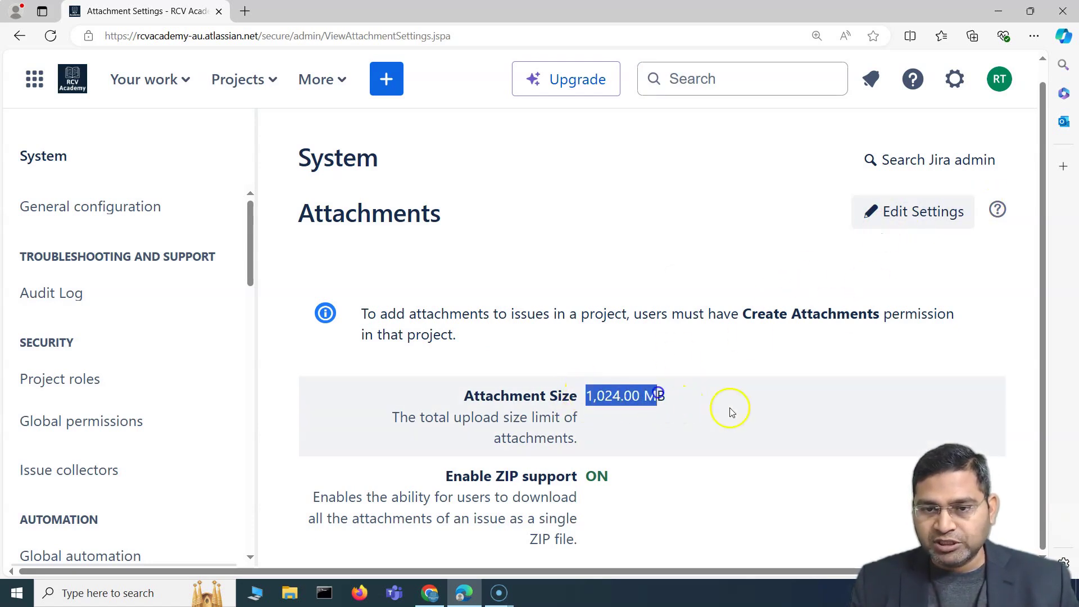
pyautogui.click(727, 409)
pyautogui.click(927, 212)
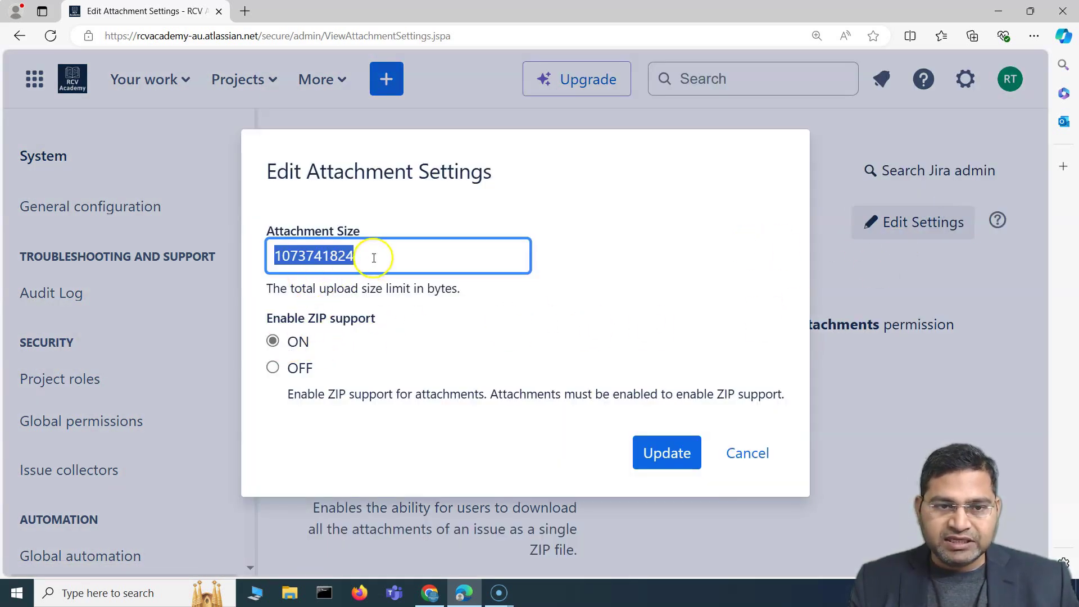
pyautogui.moveTo(365, 257); pyautogui.dragTo(217, 256)
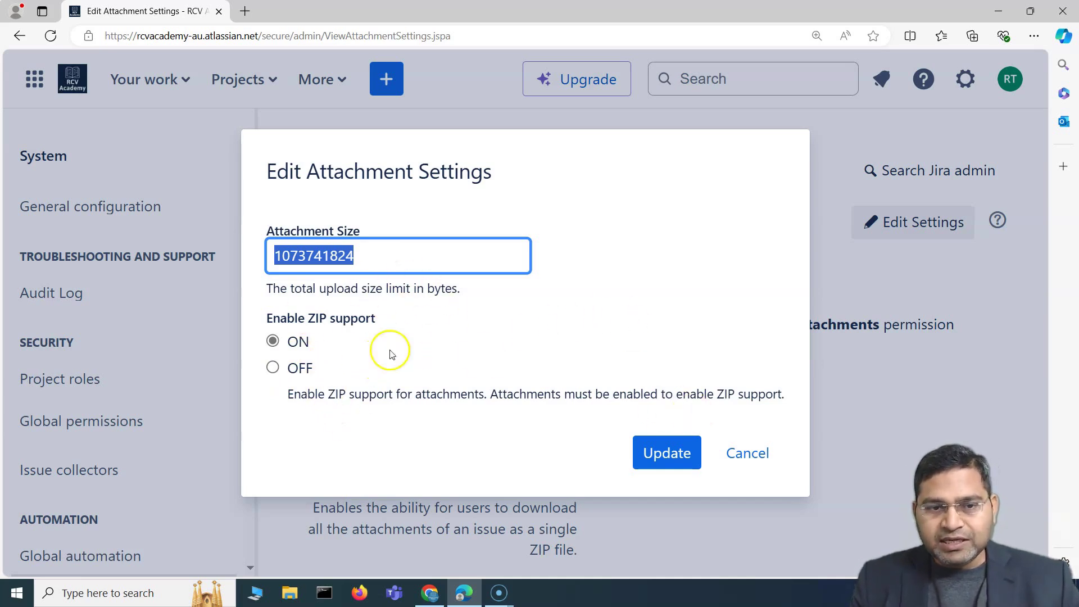
pyautogui.click(494, 351)
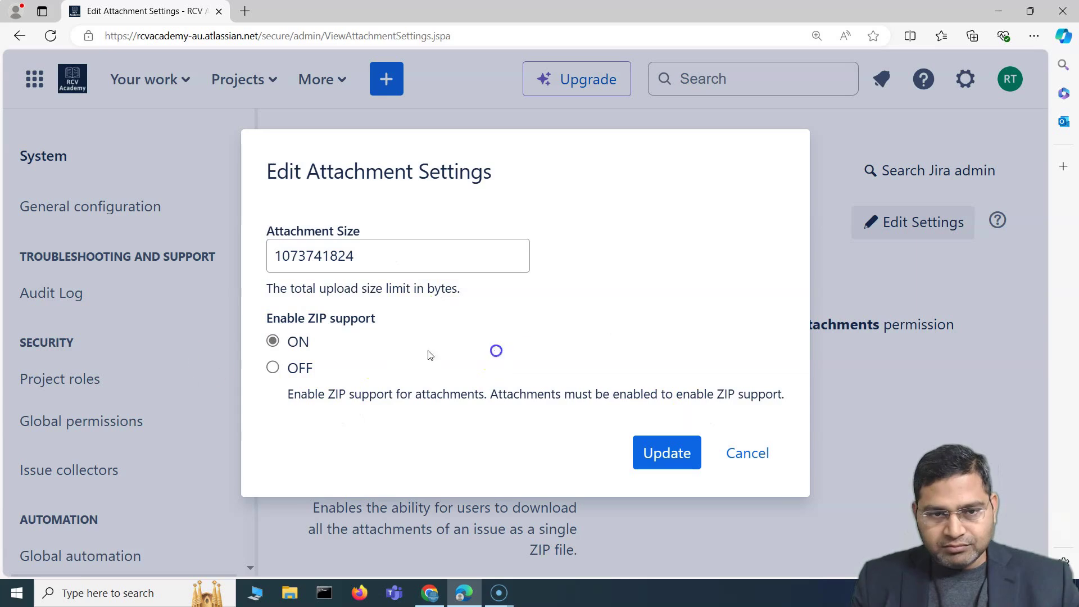
pyautogui.click(750, 454)
# Step: Reopen the gear Settings menu over the Attachments page
pyautogui.scroll(-1, 629, 424)
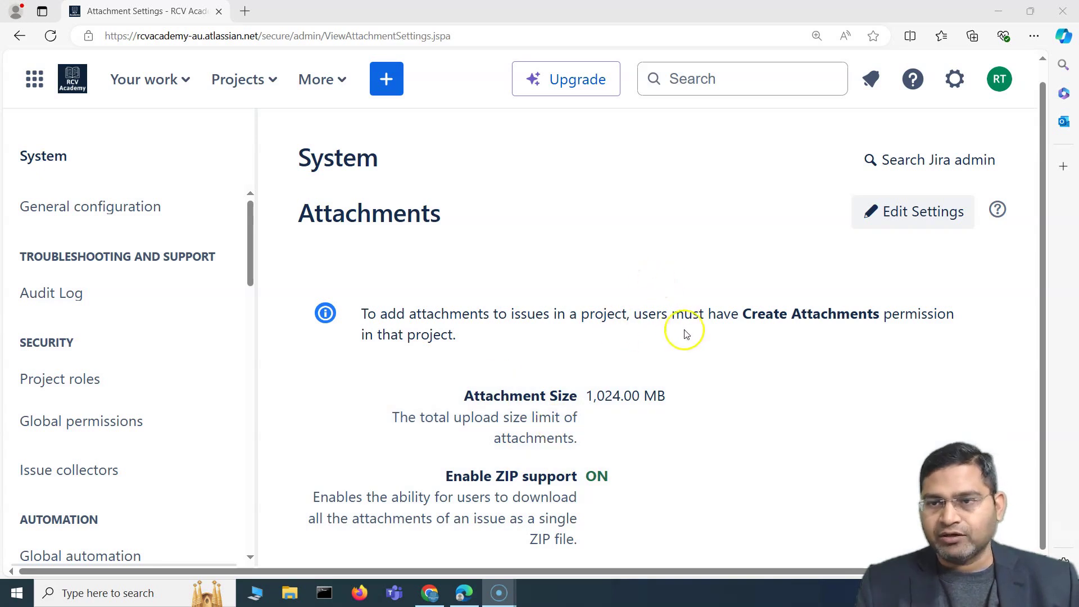
pyautogui.click(954, 79)
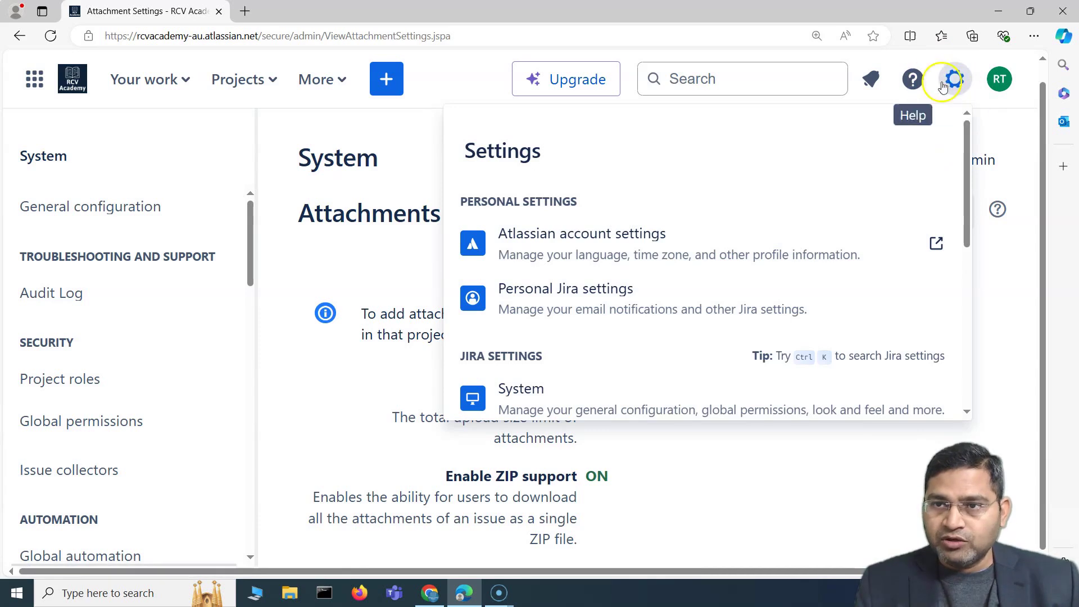
# Step: Go to Issues administration, then to Issue linking under Issue features
pyautogui.scroll(-3, 783, 278)
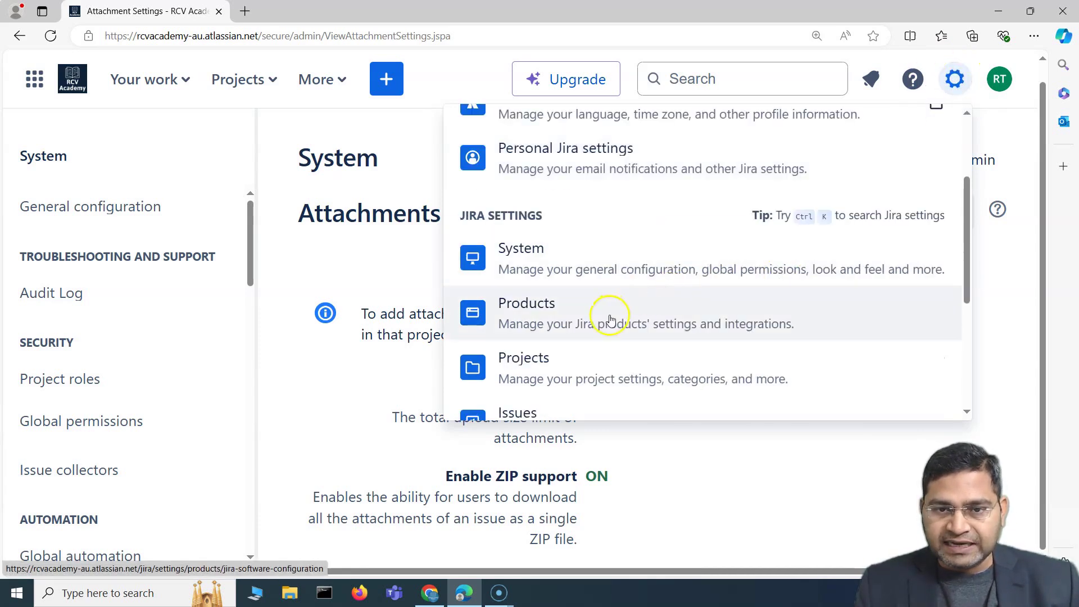
pyautogui.scroll(-1, 610, 318)
pyautogui.click(575, 356)
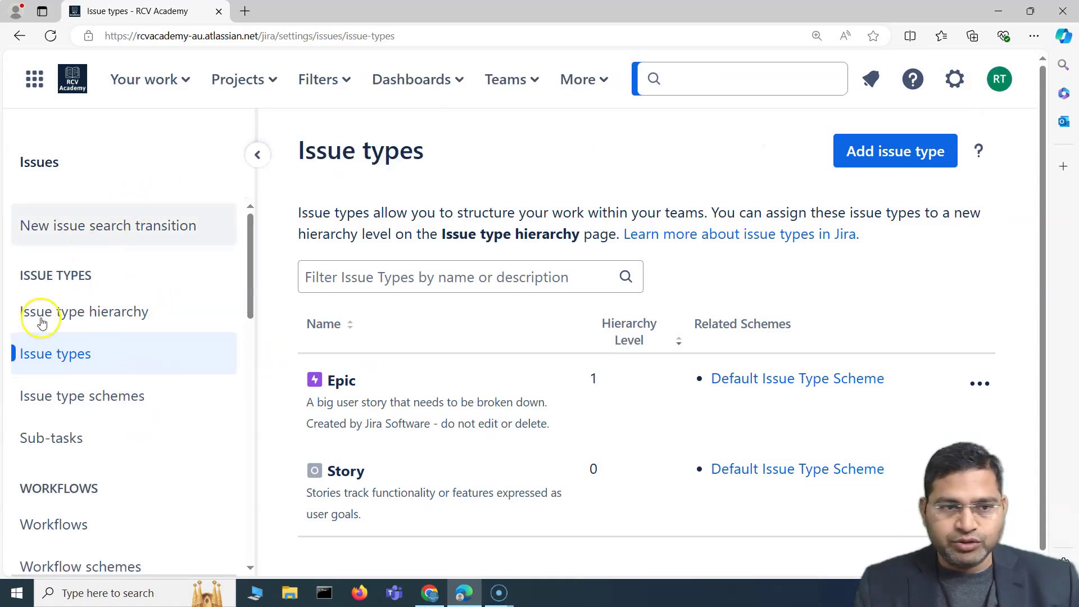
pyautogui.scroll(-2, 135, 393)
pyautogui.scroll(-8, 146, 416)
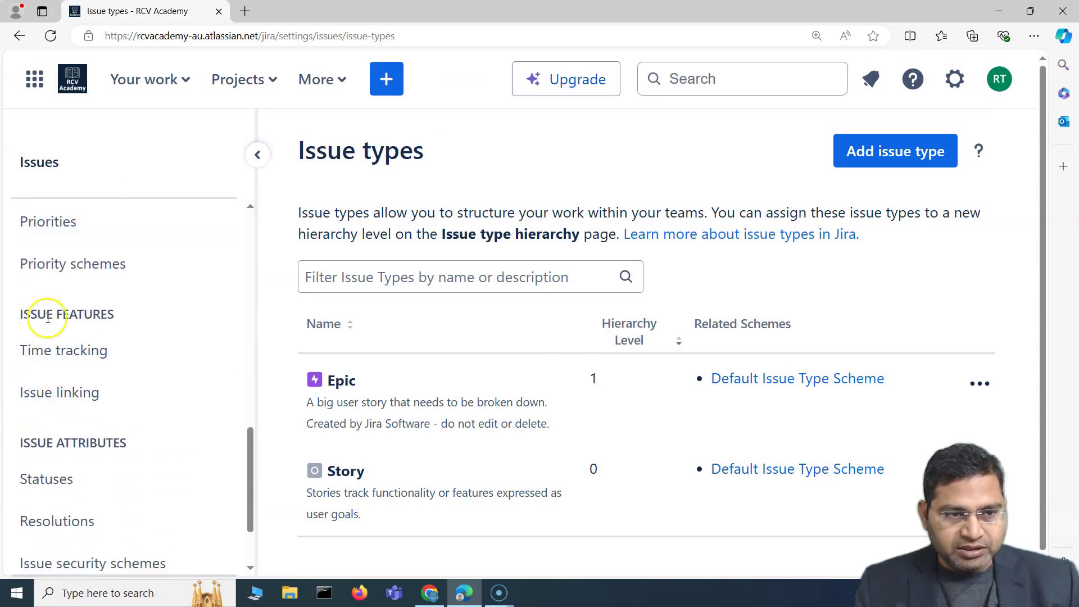
pyautogui.click(50, 395)
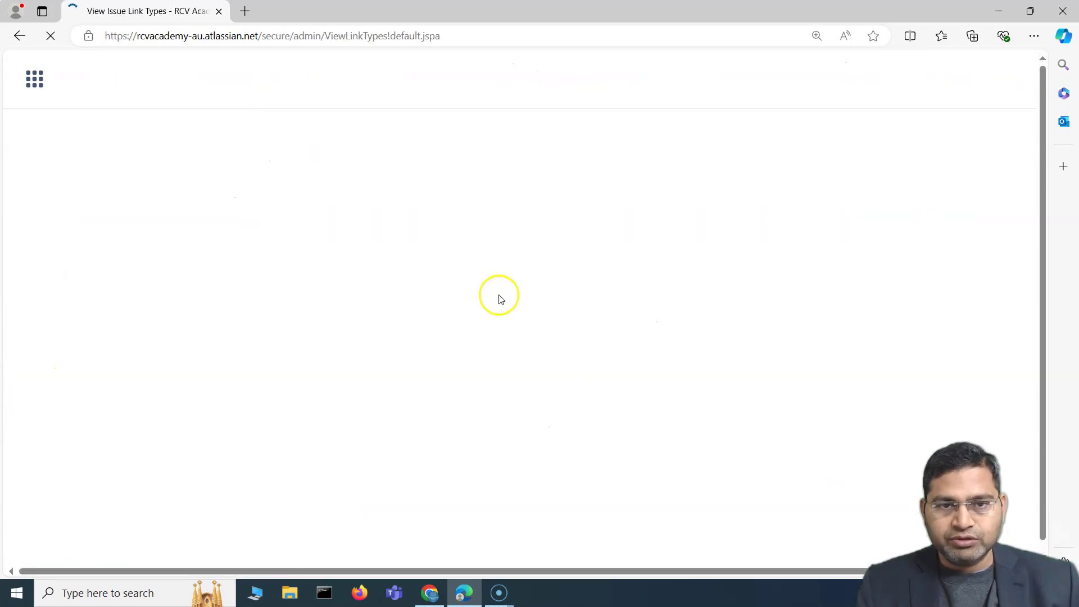
# Step: Review the existing link types: Blocks, Cloners, Duplicate and Relates
pyautogui.scroll(-2, 659, 298)
pyautogui.scroll(-2, 659, 298)
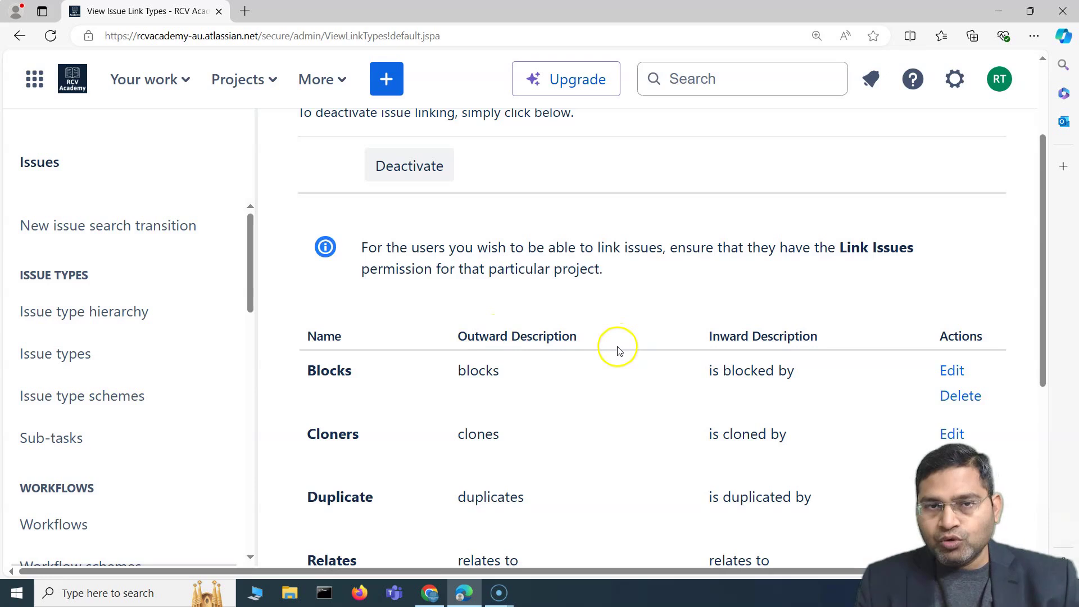
pyautogui.scroll(-1, 619, 352)
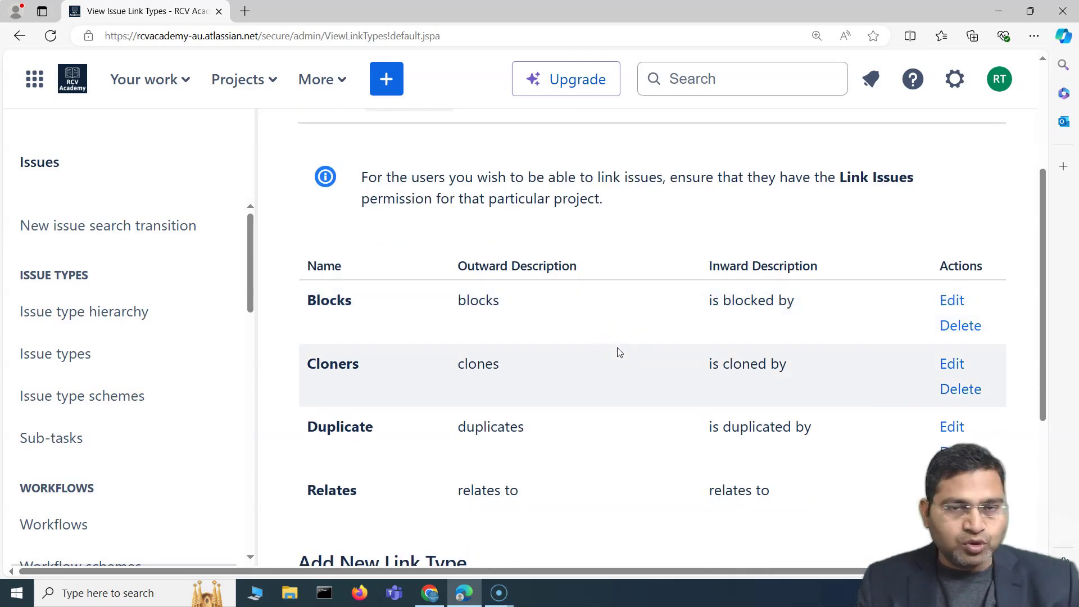
pyautogui.click(554, 283)
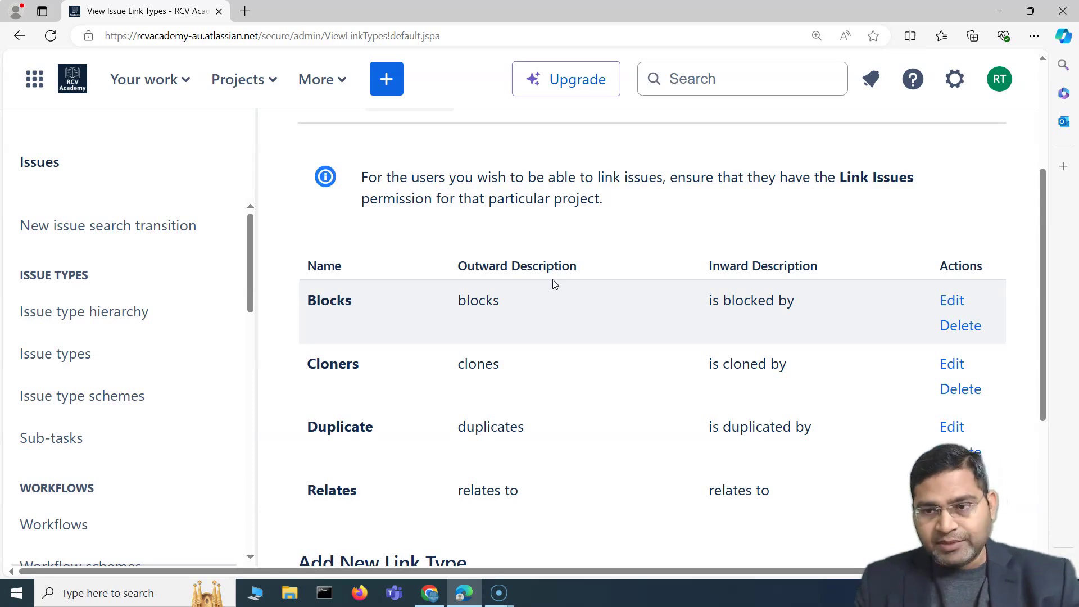
pyautogui.scroll(-2, 482, 344)
pyautogui.scroll(2, 462, 354)
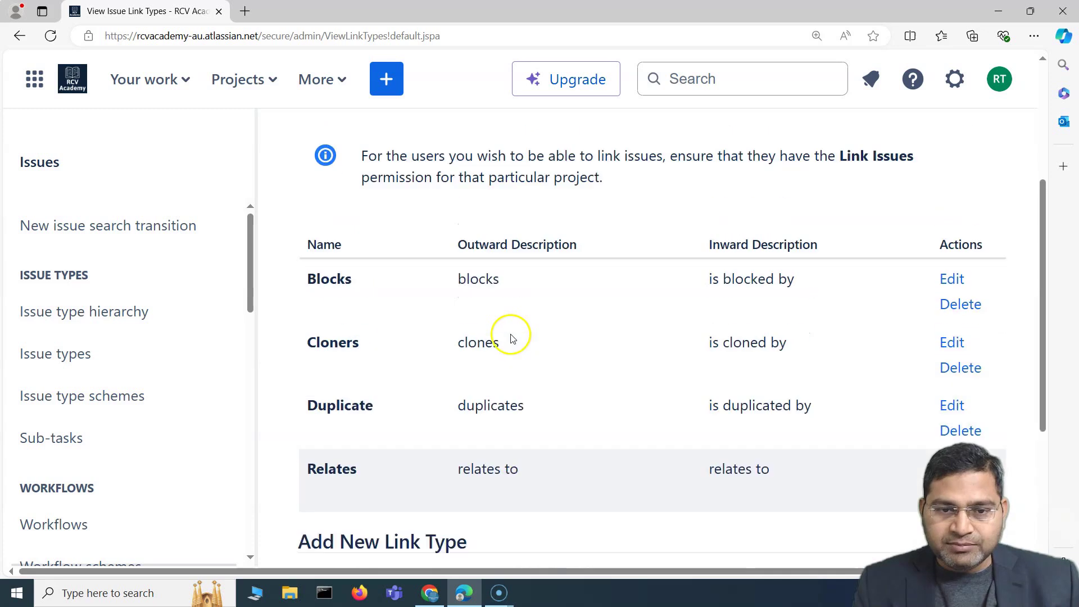
pyautogui.scroll(3, 510, 334)
# Step: Start a new issue with the summary 'test story'
pyautogui.click(385, 82)
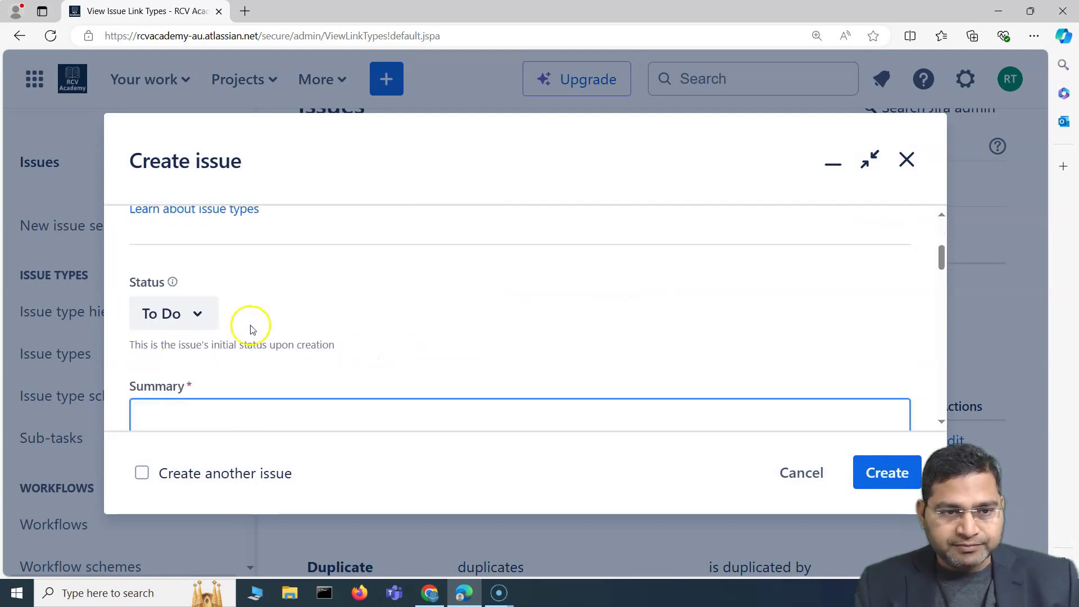
pyautogui.click(199, 353)
pyautogui.write('ere')
pyautogui.press('BackSpace')
pyautogui.press('BackSpace')
pyautogui.press('BackSpace')
pyautogui.write('test story')
# Step: Set Linked Issues to blocks, then try to close the Create issue form
pyautogui.scroll(-10, 292, 342)
pyautogui.scroll(-10, 291, 343)
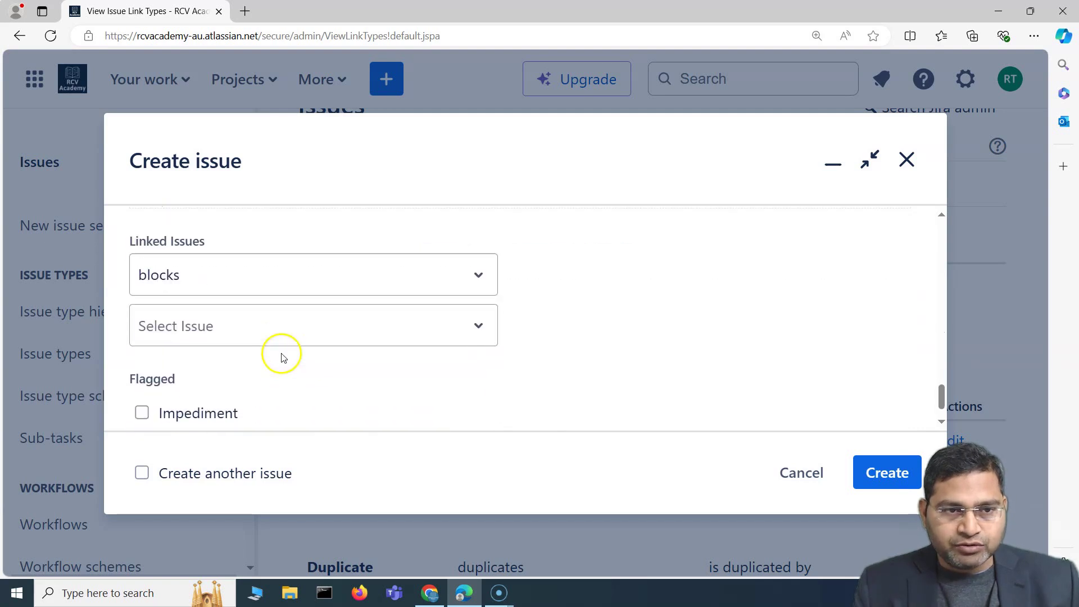
pyautogui.click(189, 278)
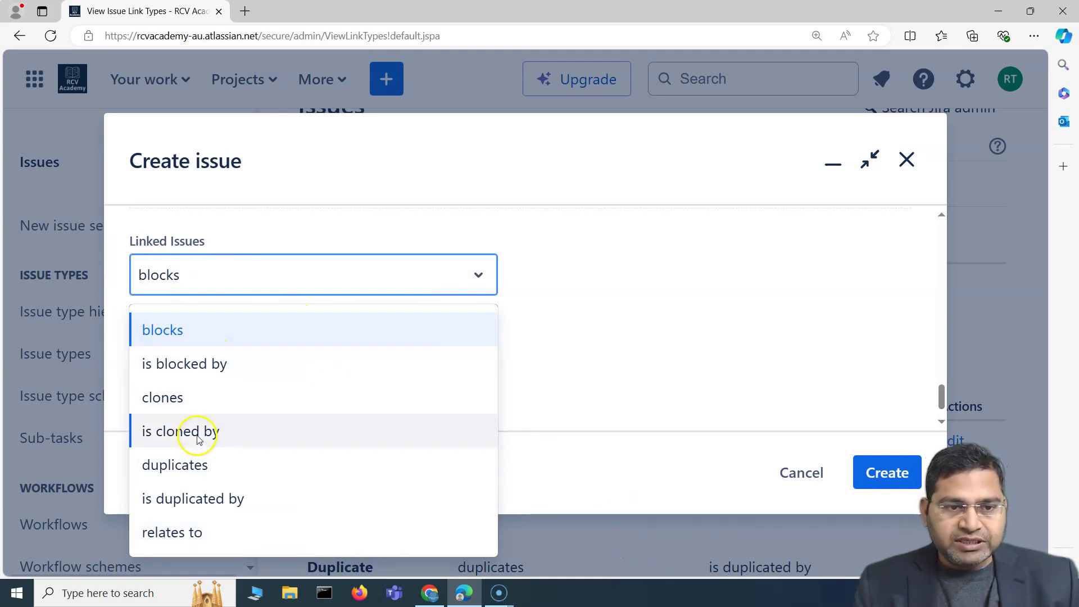
pyautogui.click(193, 530)
pyautogui.click(223, 338)
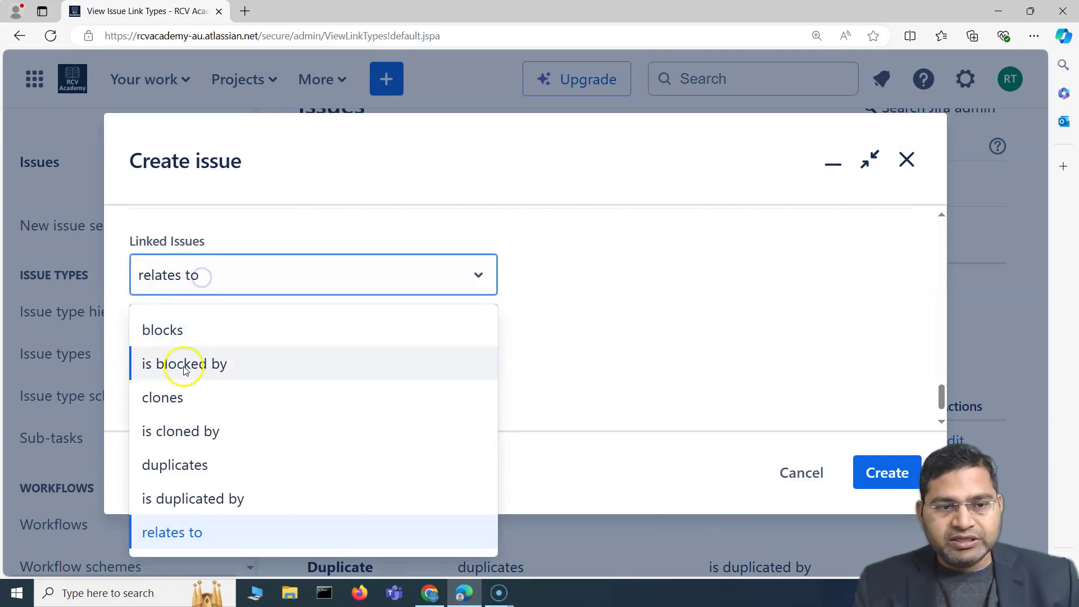
pyautogui.click(181, 335)
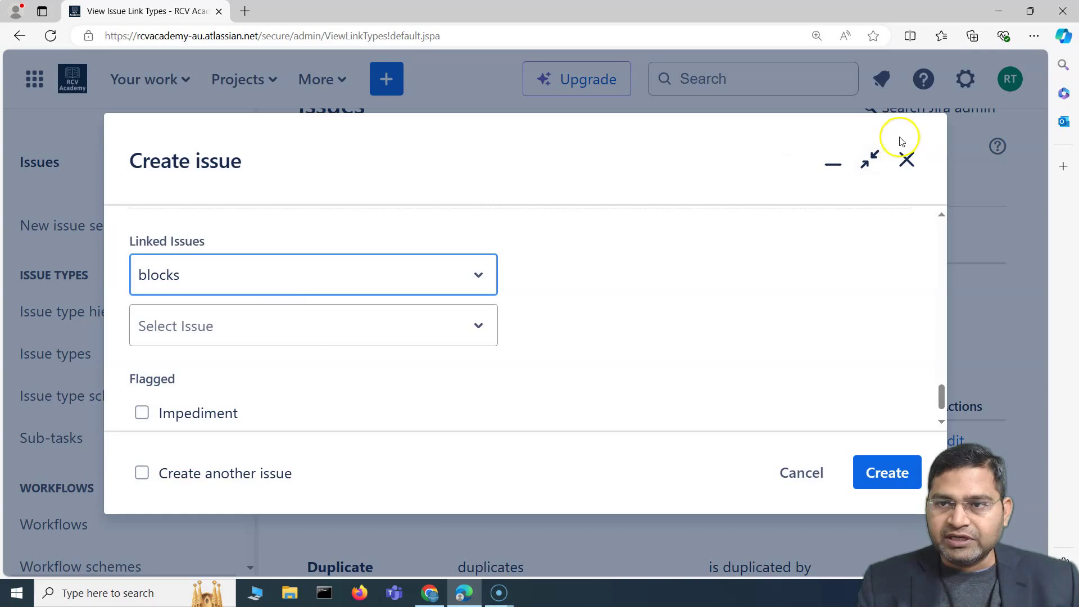
pyautogui.click(906, 159)
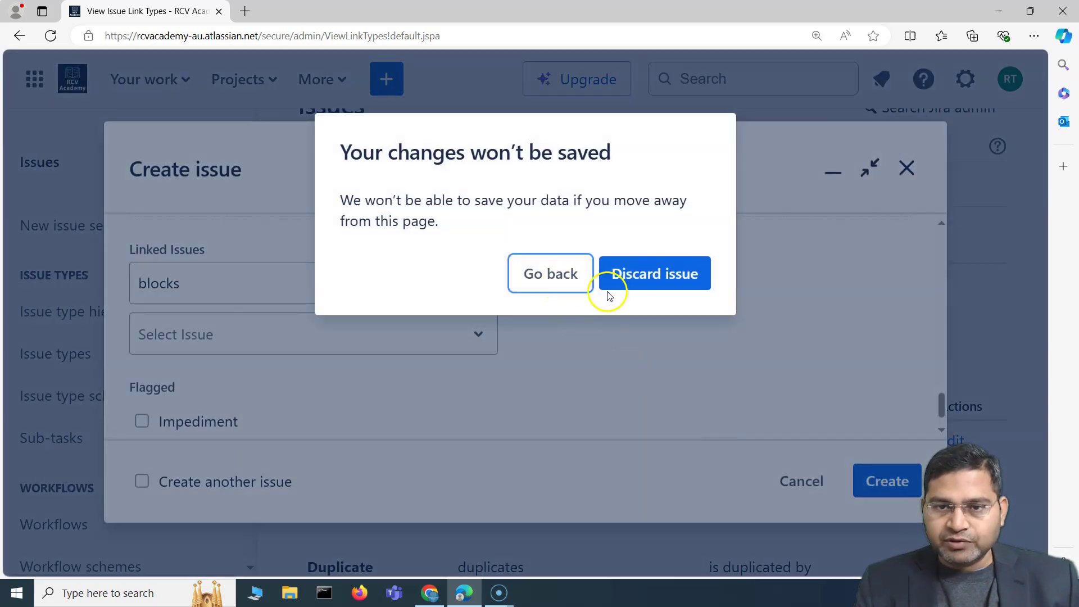
# Step: Discard the unfinished issue and highlight the issue linking status heading
pyautogui.click(647, 275)
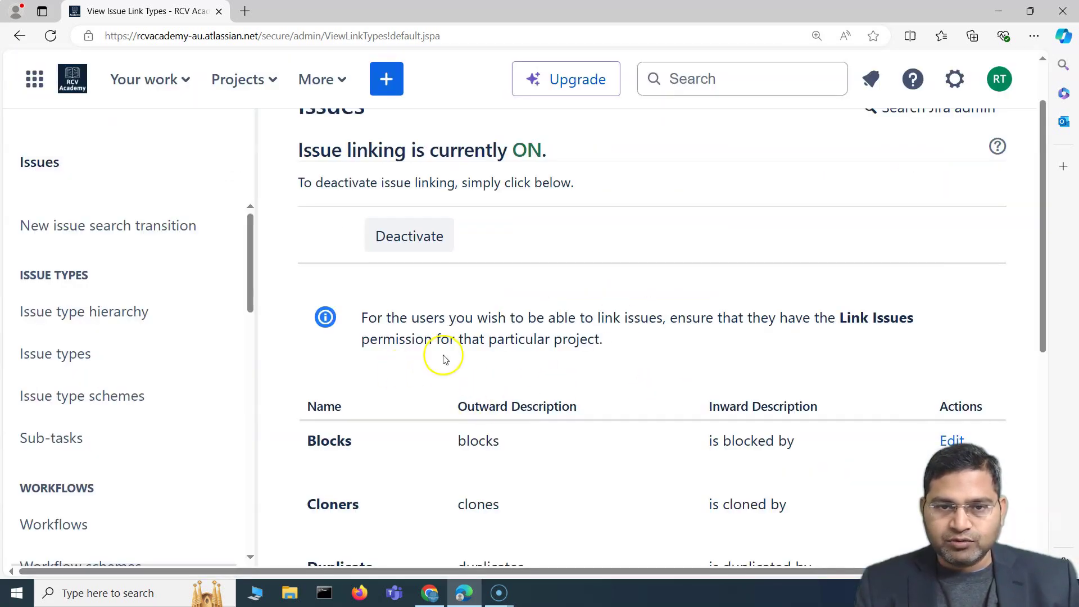
pyautogui.scroll(2, 509, 354)
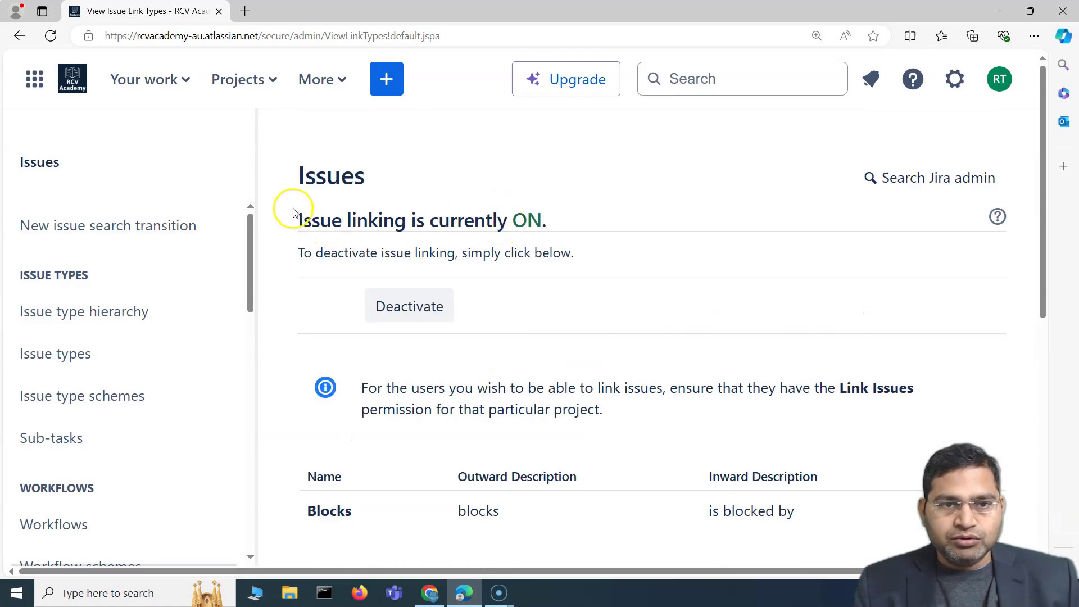
pyautogui.moveTo(291, 224); pyautogui.dragTo(524, 219)
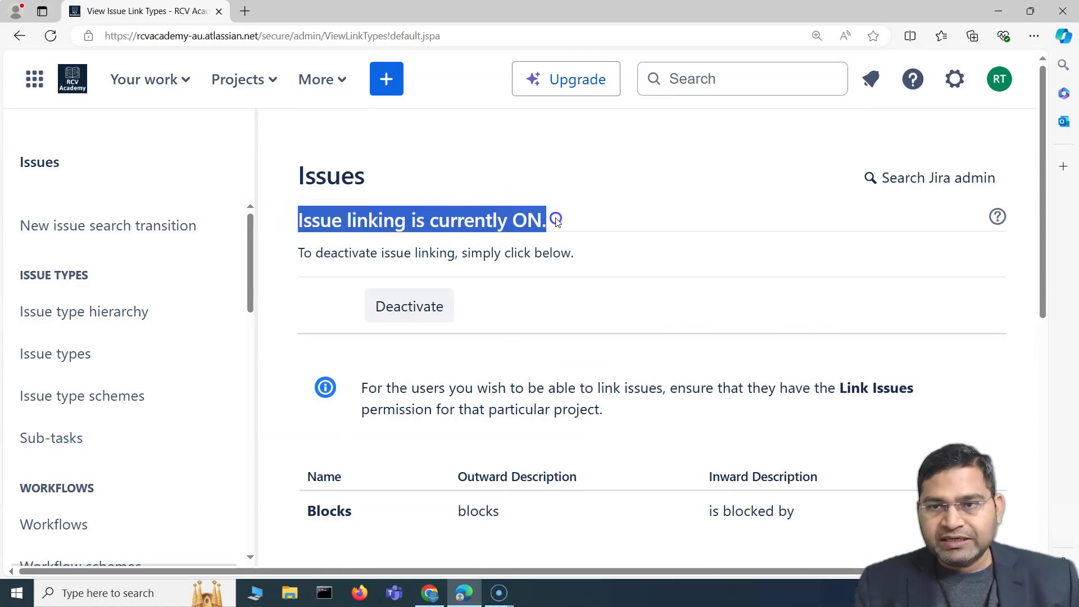
pyautogui.click(355, 259)
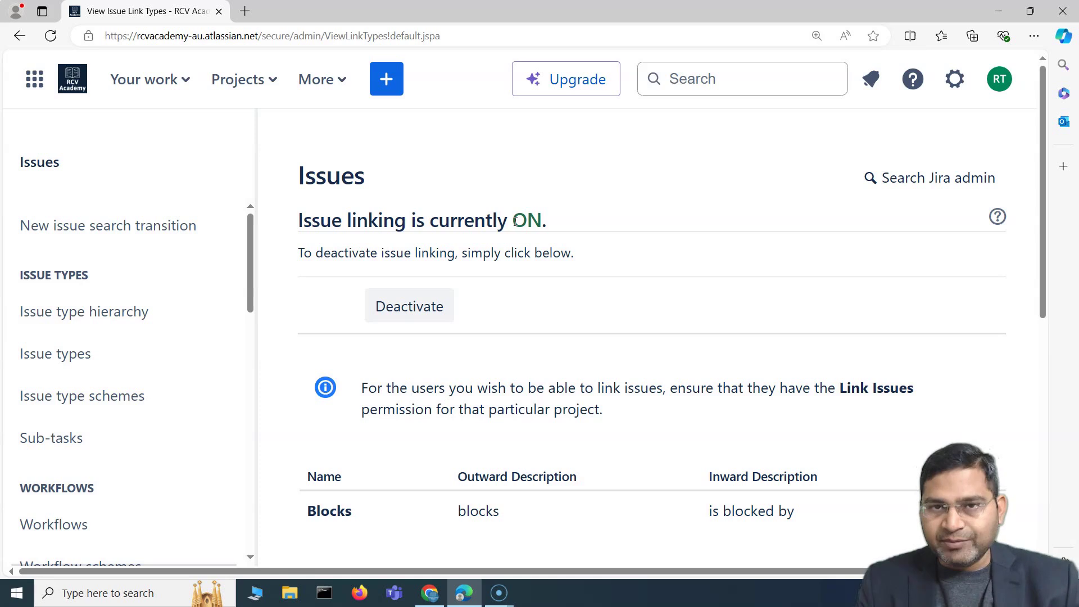
# Step: Highlight the issue linking ON status, then scroll to the Add New Link Type form
pyautogui.moveTo(573, 254); pyautogui.dragTo(283, 230)
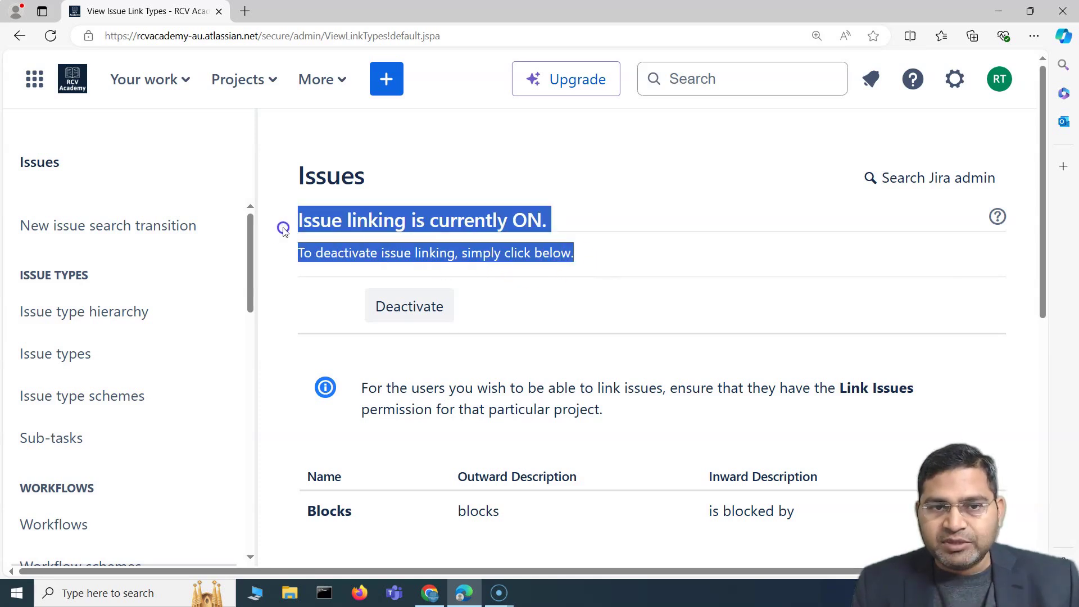
pyautogui.click(303, 301)
pyautogui.moveTo(507, 219); pyautogui.dragTo(541, 218)
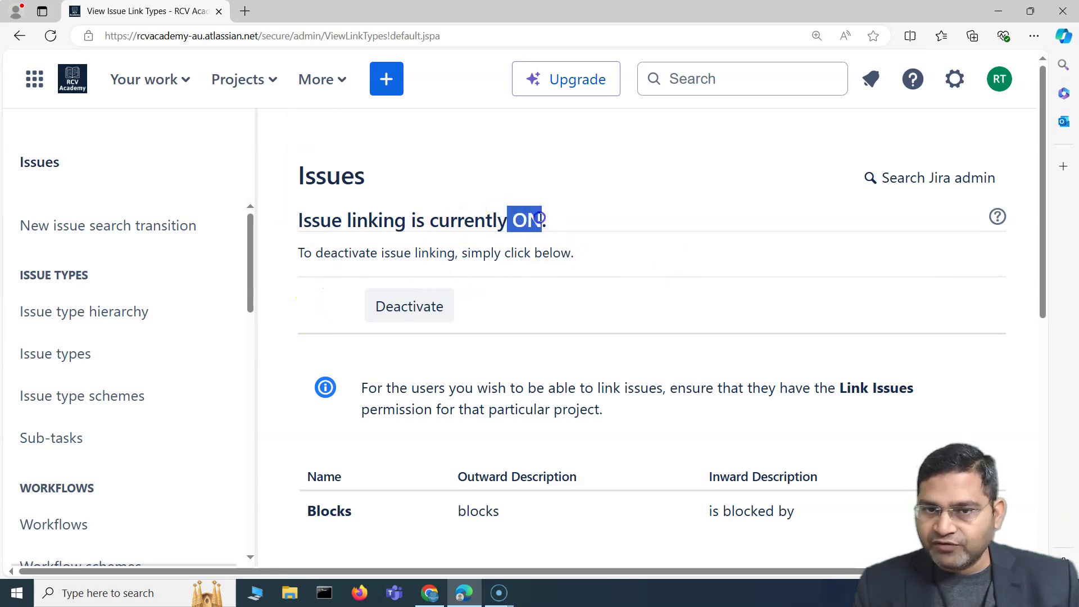
pyautogui.scroll(-5, 650, 289)
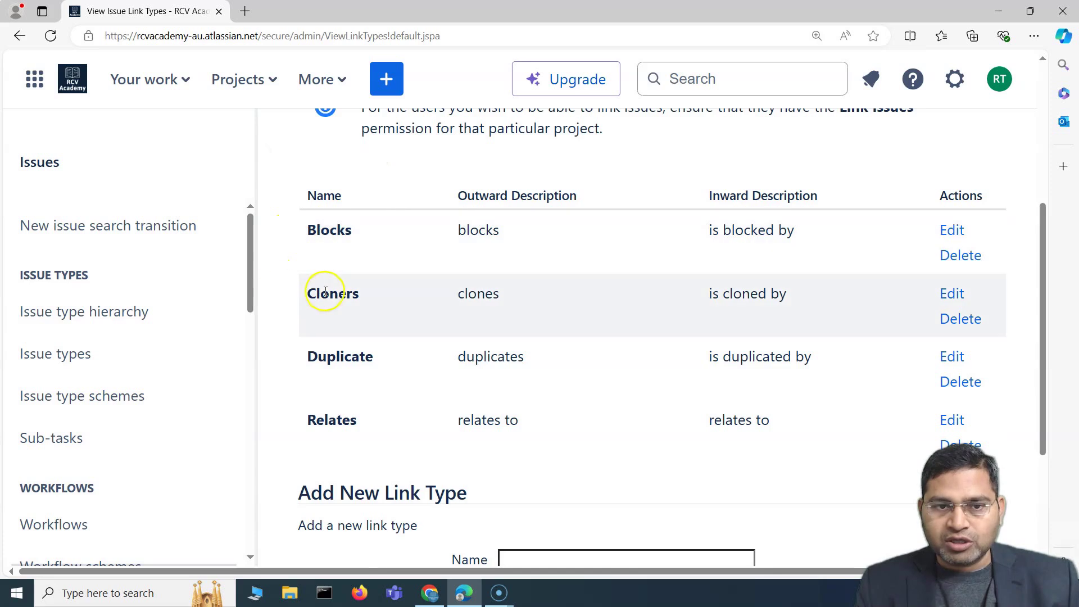
pyautogui.scroll(-1, 363, 377)
pyautogui.scroll(-2, 362, 377)
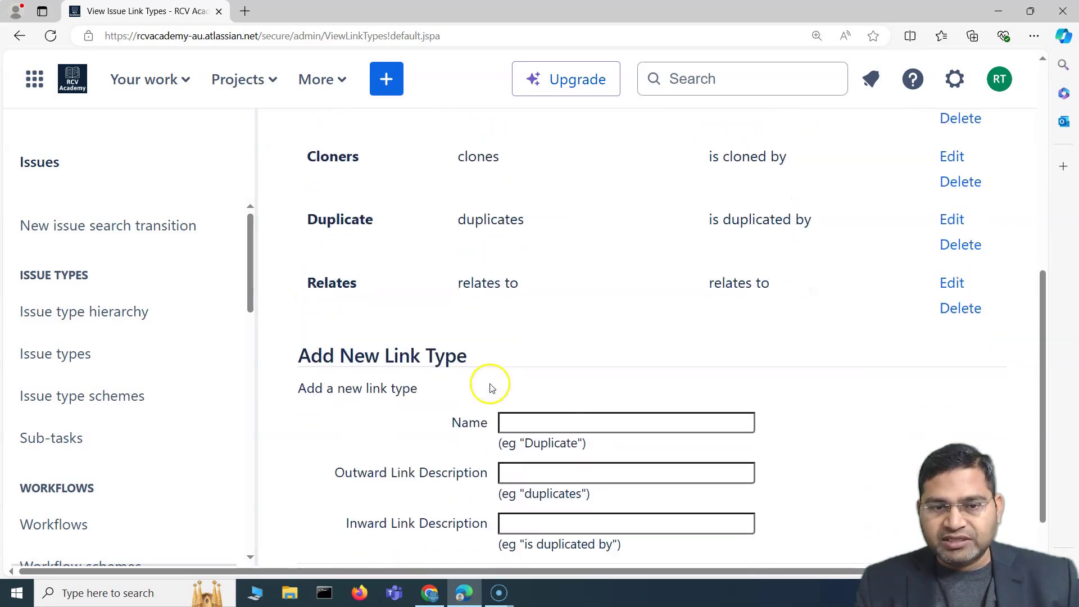
# Step: Name the new link type 'test'
pyautogui.click(521, 419)
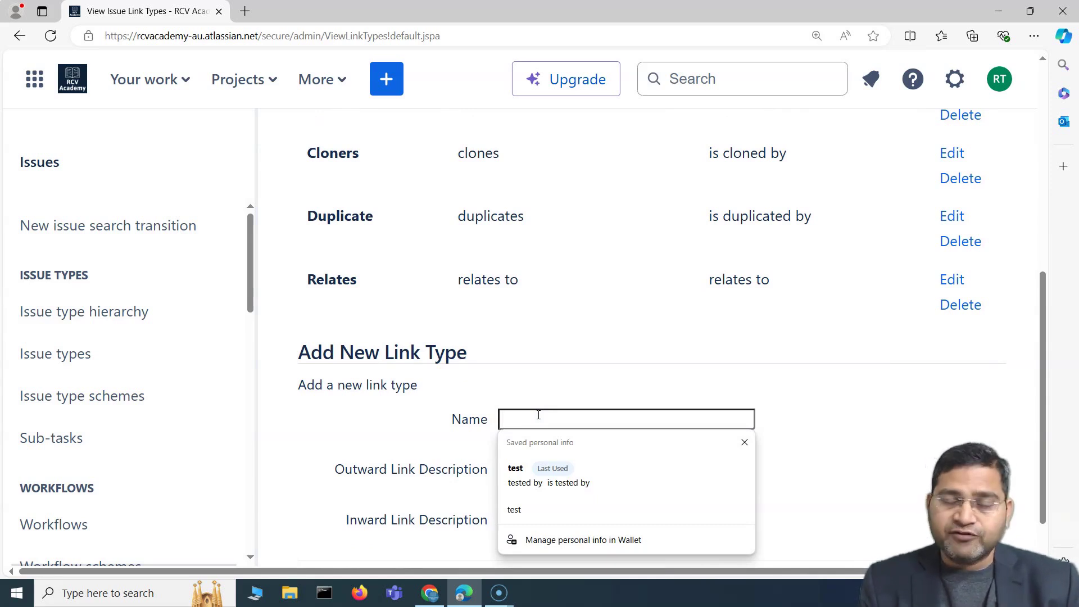
pyautogui.write('test')
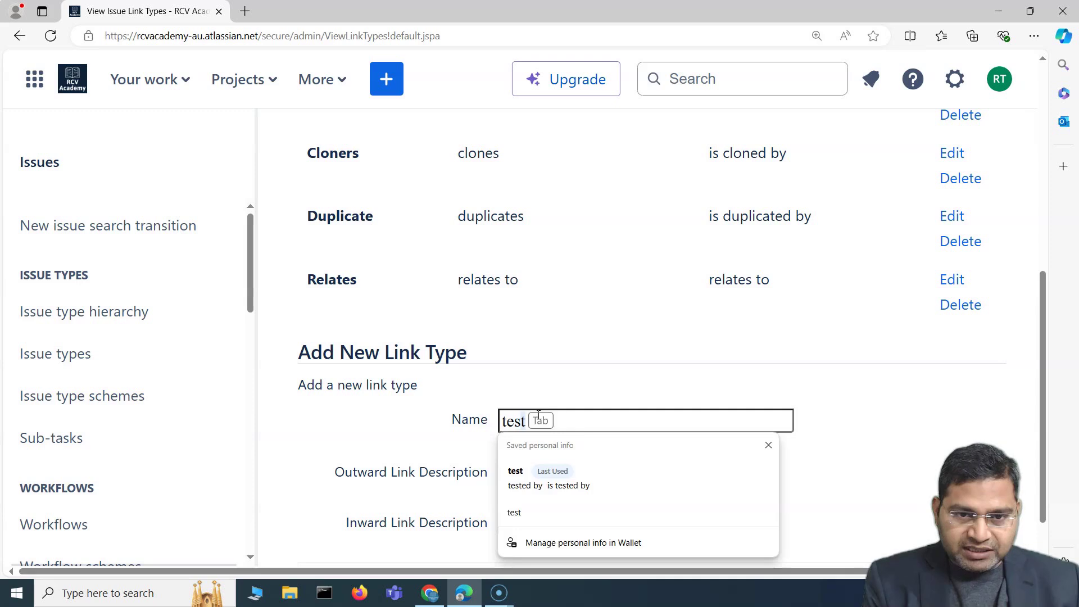
pyautogui.click(510, 386)
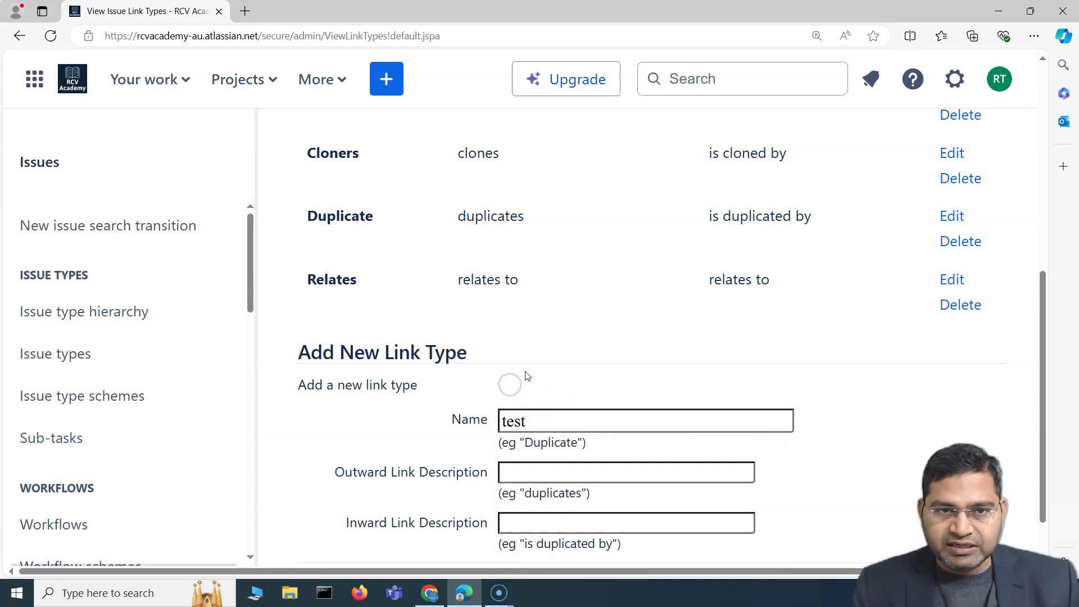
pyautogui.scroll(5, 450, 348)
pyautogui.scroll(-6, 506, 365)
pyautogui.click(549, 404)
# Step: Set the outward description to 'tests' and the inward description to 'is tested by'
pyautogui.click(532, 418)
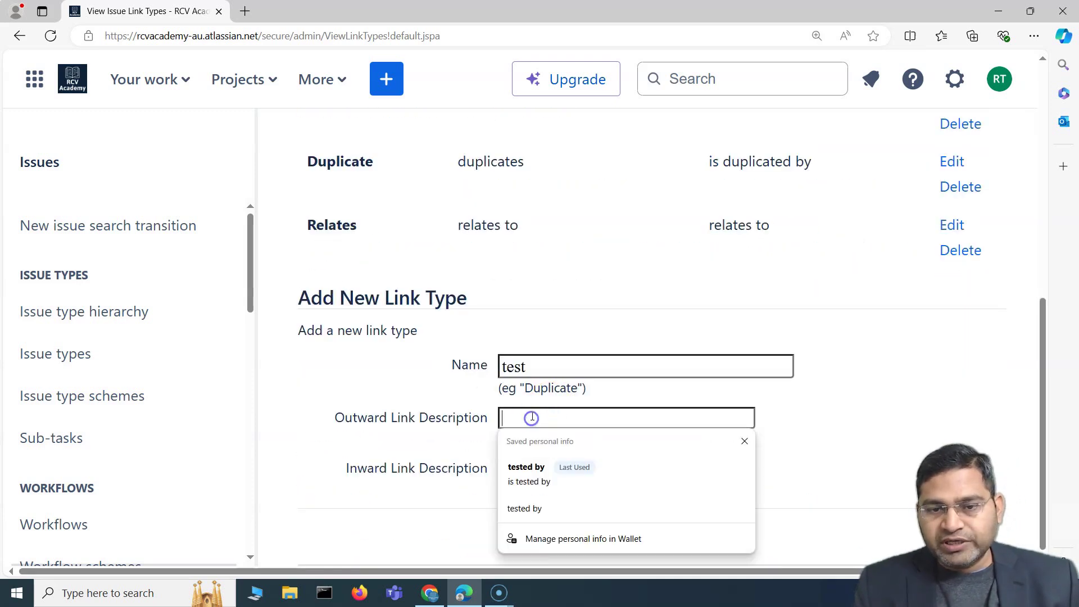
pyautogui.write('is tested by')
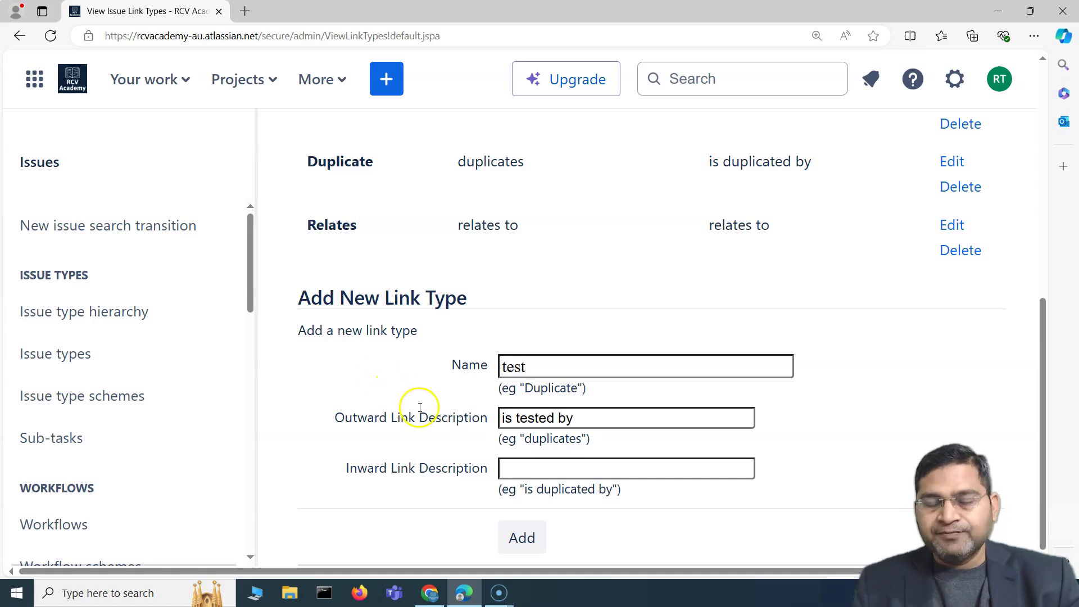
pyautogui.click(514, 471)
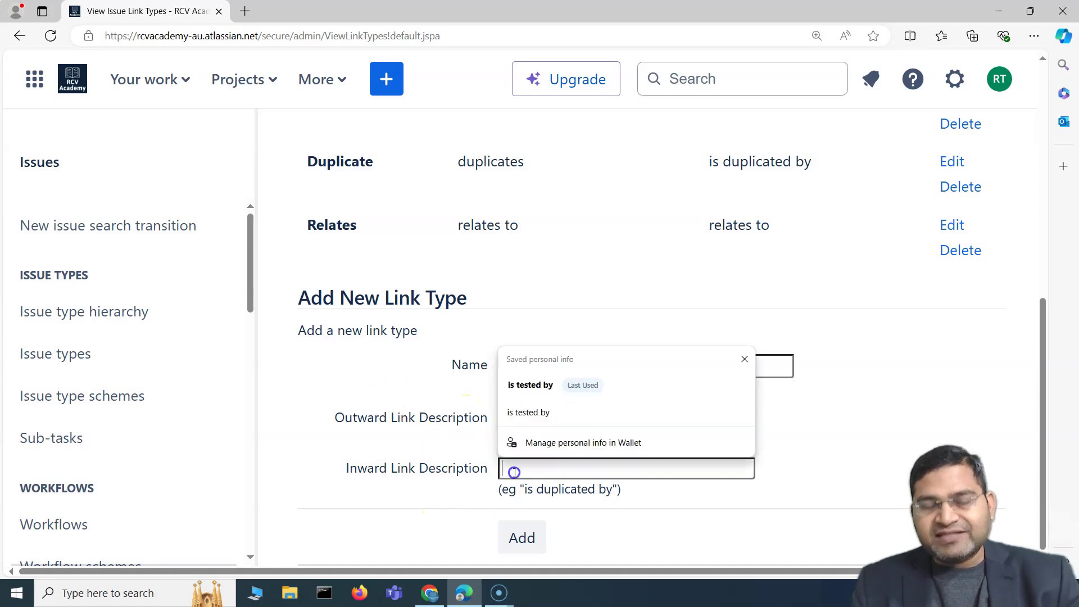
pyautogui.click(437, 453)
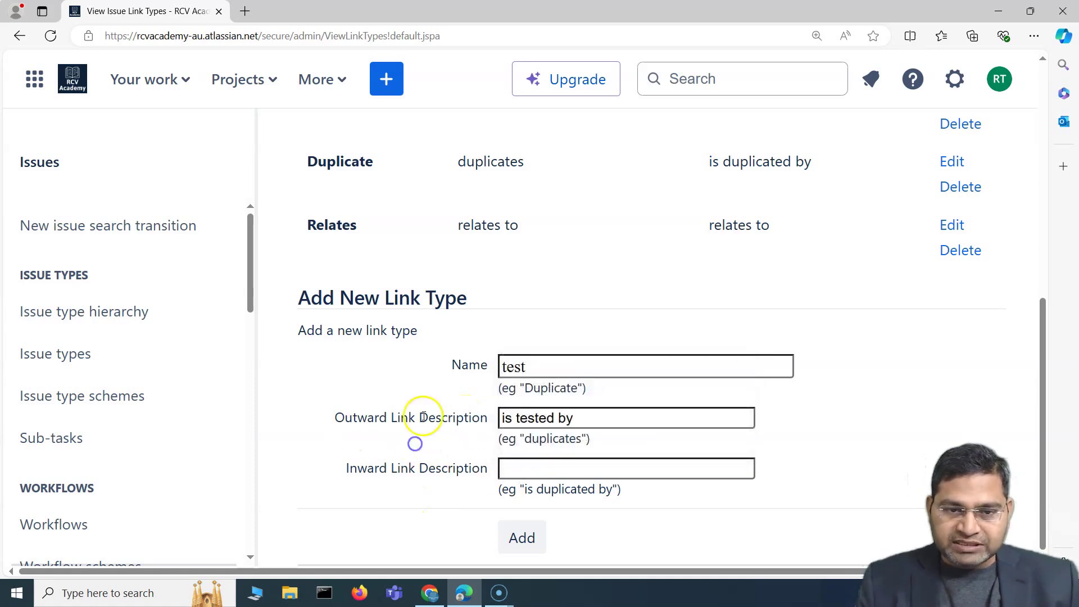
pyautogui.click(518, 474)
pyautogui.write('tests')
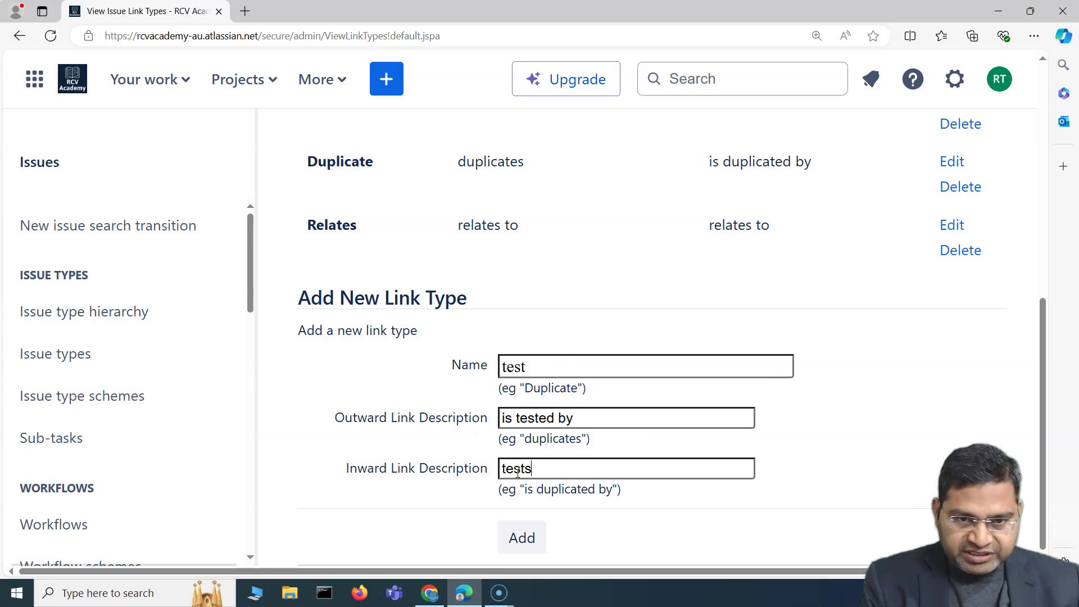
pyautogui.moveTo(586, 417); pyautogui.dragTo(450, 414)
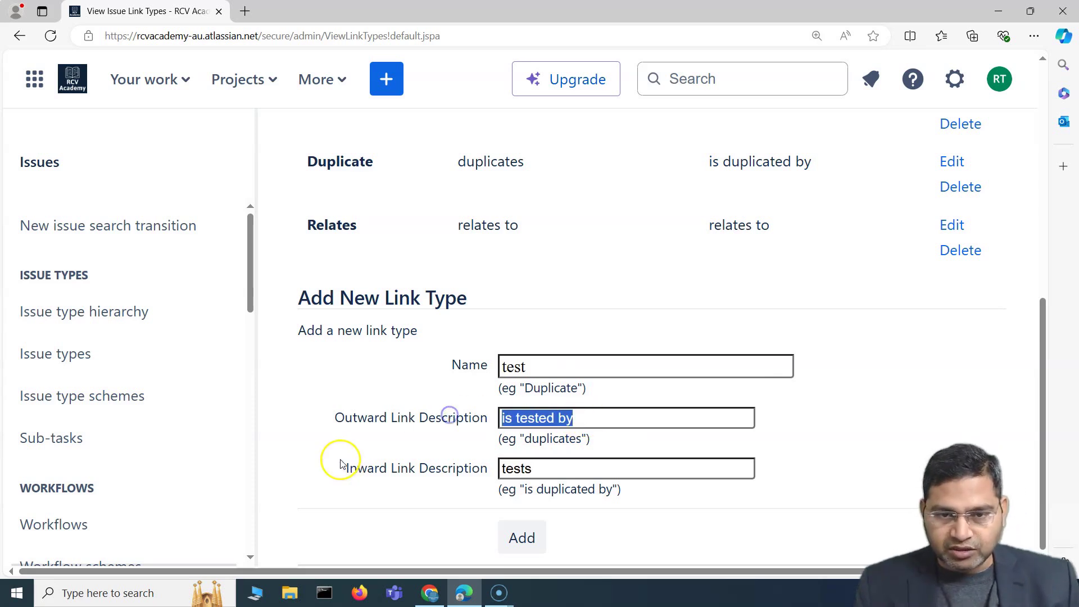
pyautogui.write('tests')
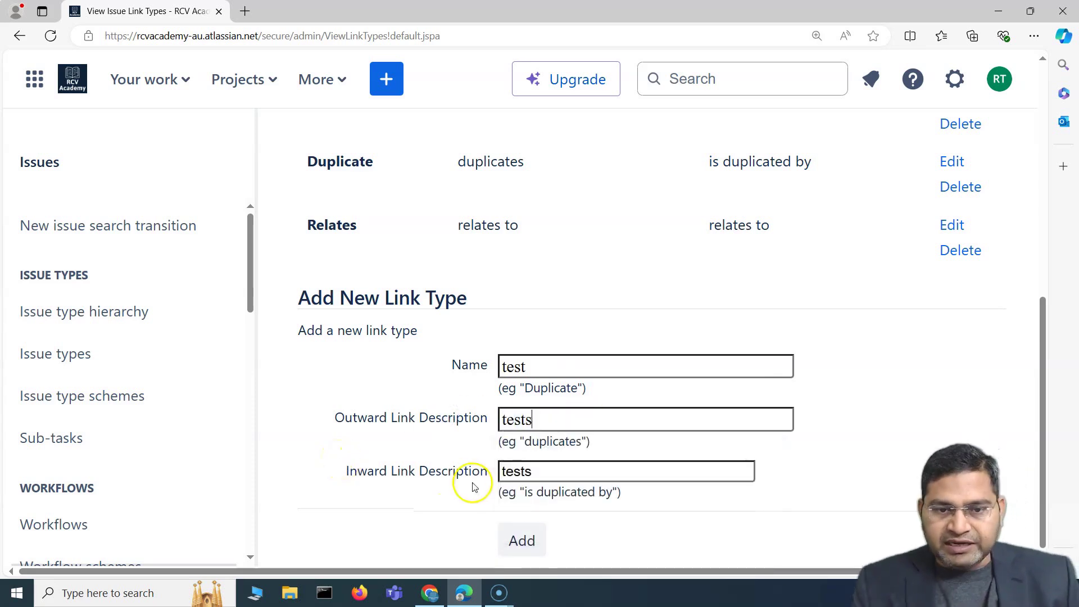
pyautogui.moveTo(536, 469); pyautogui.dragTo(460, 471)
pyautogui.press('BackSpace')
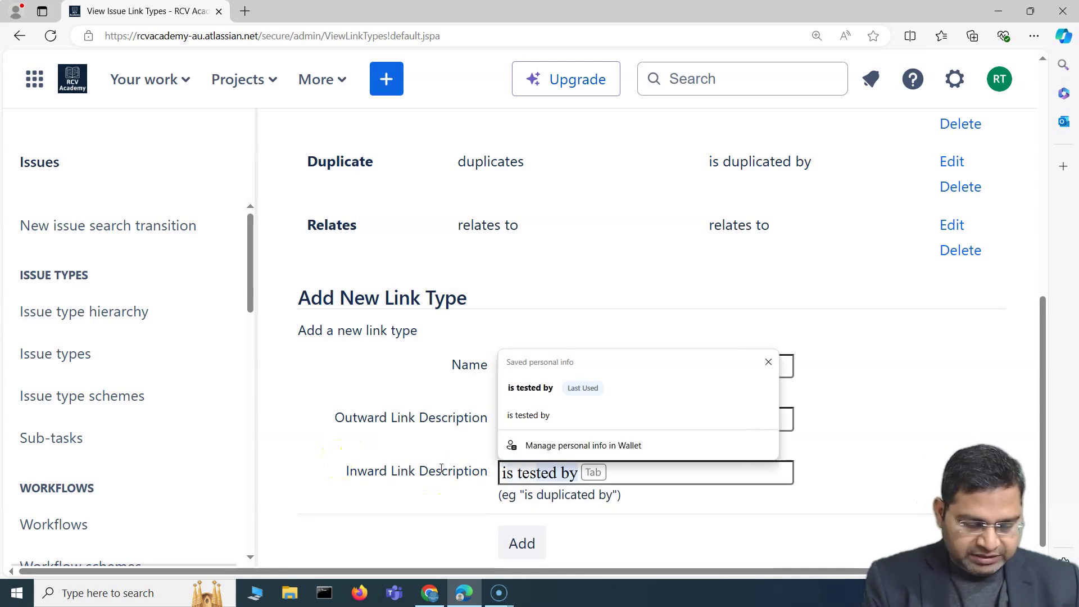
pyautogui.write('is tested')
pyautogui.press('Tab')
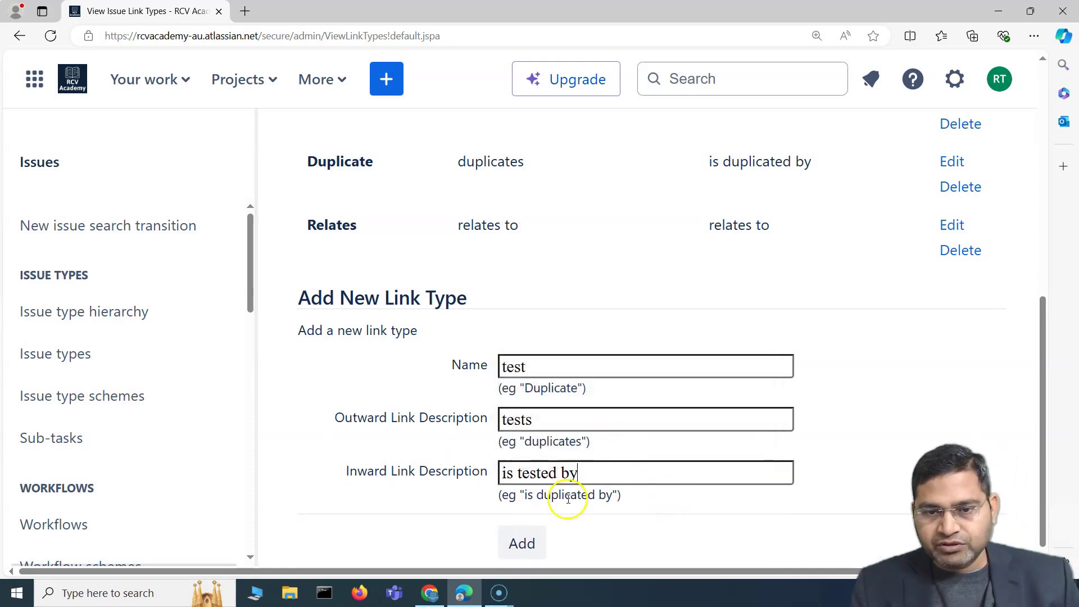
# Step: Highlight the inward and outward description examples, then scroll down the form
pyautogui.moveTo(532, 497); pyautogui.dragTo(615, 497)
pyautogui.moveTo(520, 442); pyautogui.dragTo(591, 442)
pyautogui.click(591, 442)
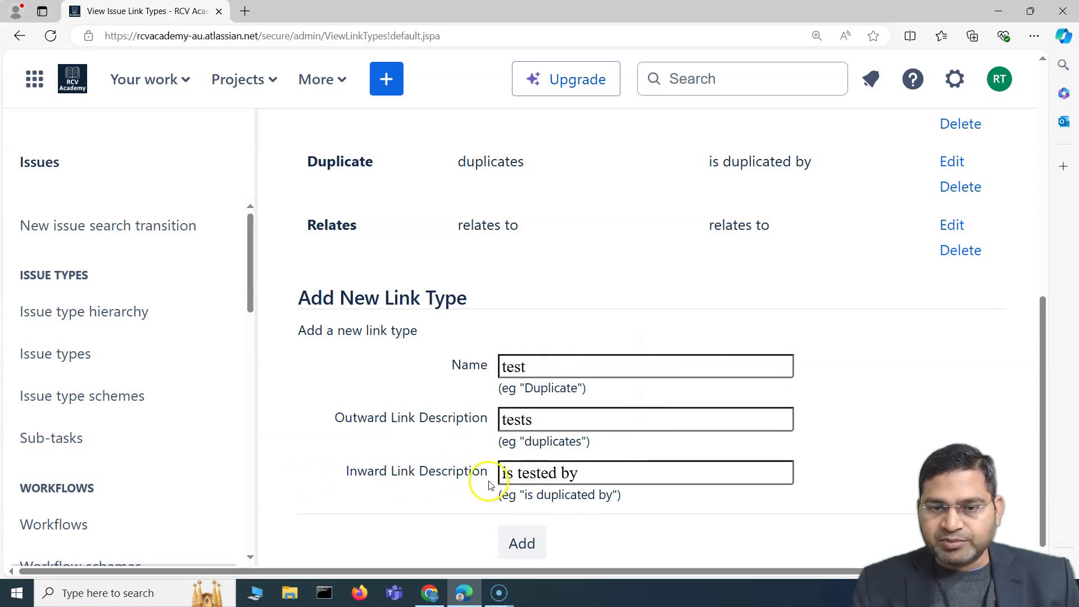
pyautogui.scroll(-1, 511, 535)
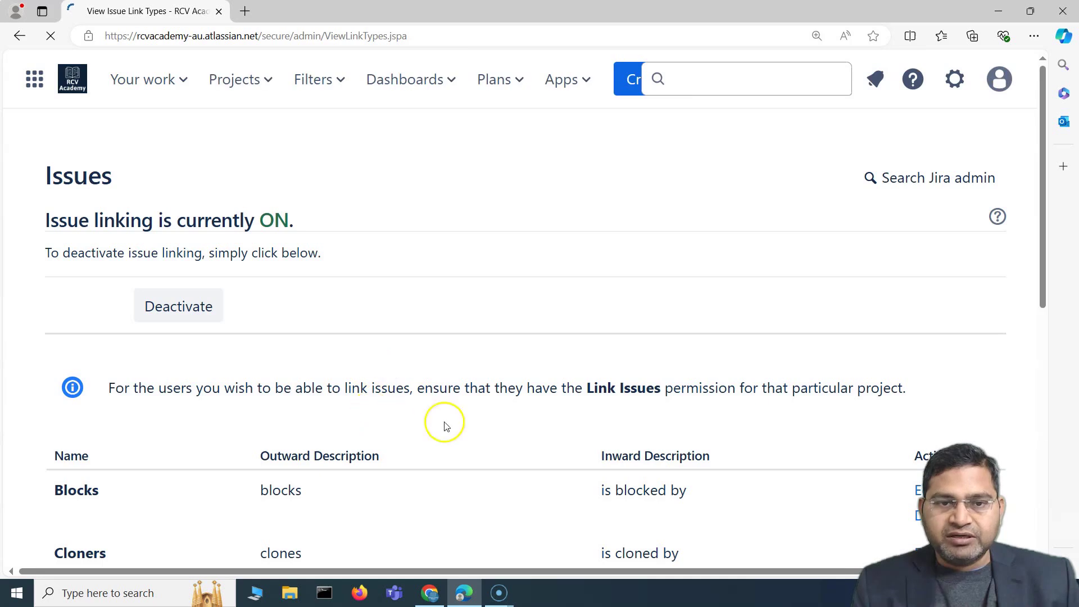
pyautogui.scroll(-7, 482, 409)
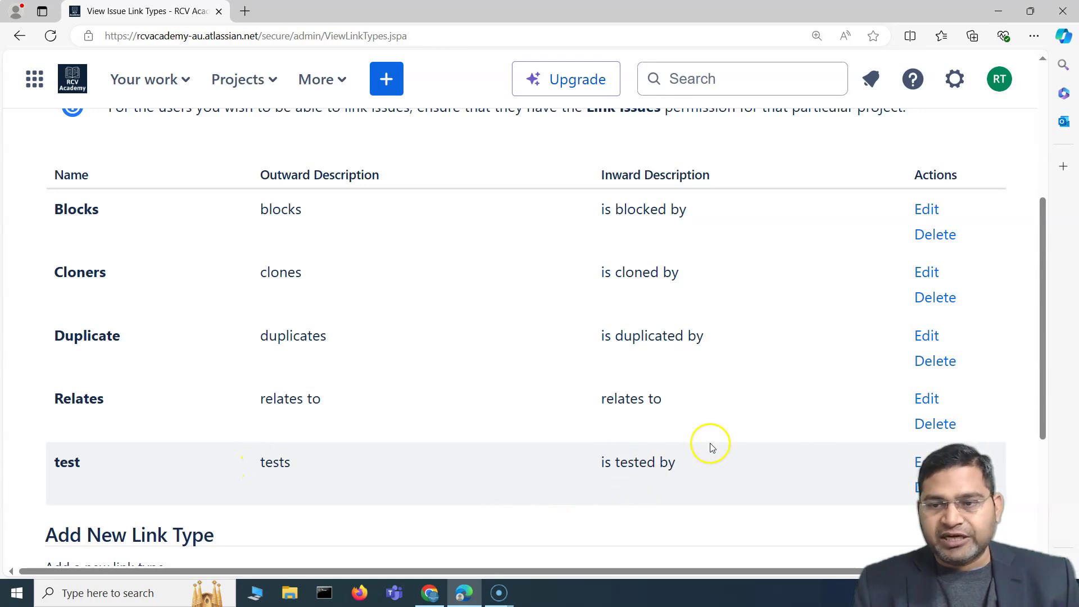
pyautogui.scroll(-3, 716, 436)
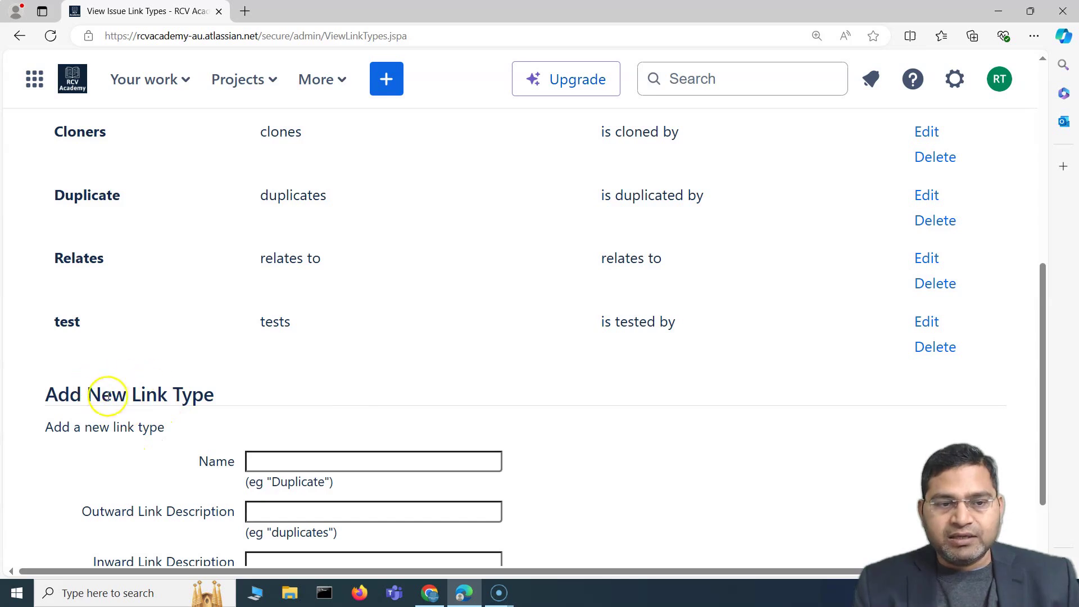
pyautogui.scroll(-2, 213, 452)
pyautogui.scroll(8, 303, 513)
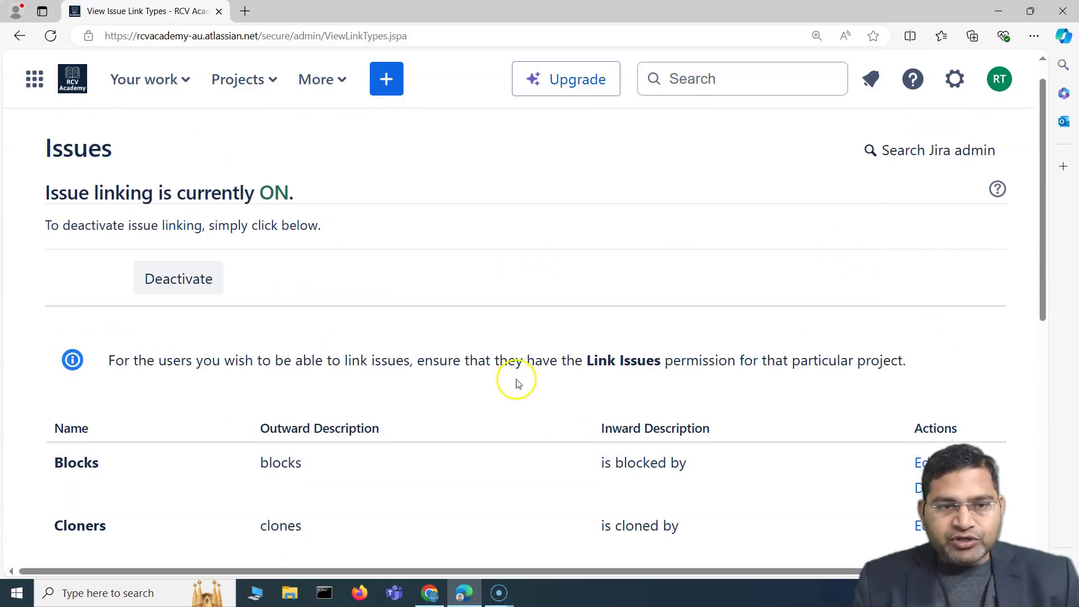
pyautogui.scroll(-4, 282, 422)
pyautogui.scroll(4, 141, 224)
pyautogui.moveTo(99, 220); pyautogui.dragTo(311, 220)
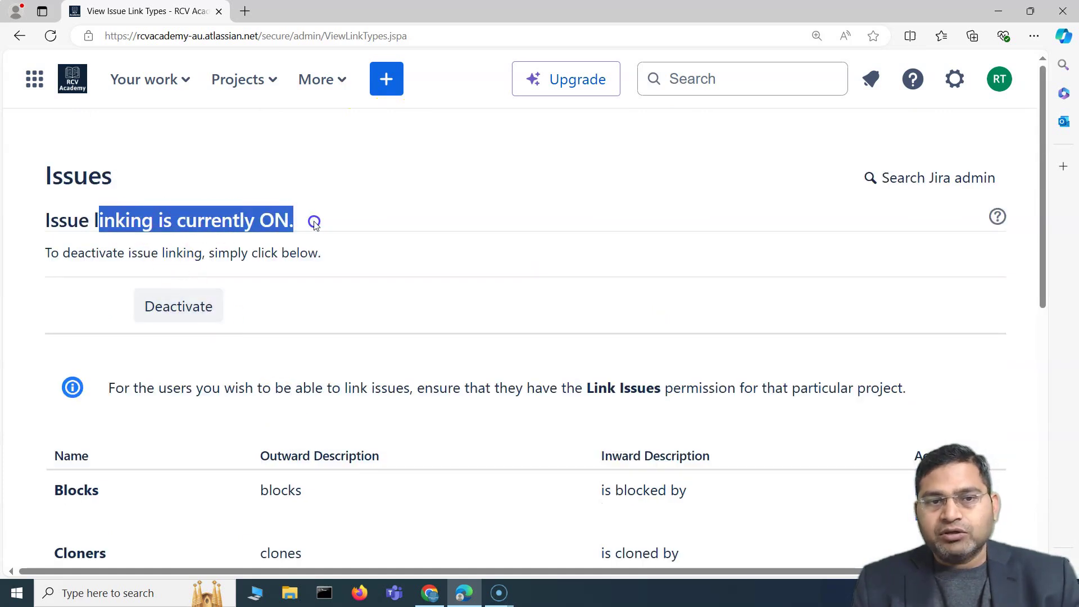
pyautogui.click(204, 187)
pyautogui.scroll(-2, 281, 317)
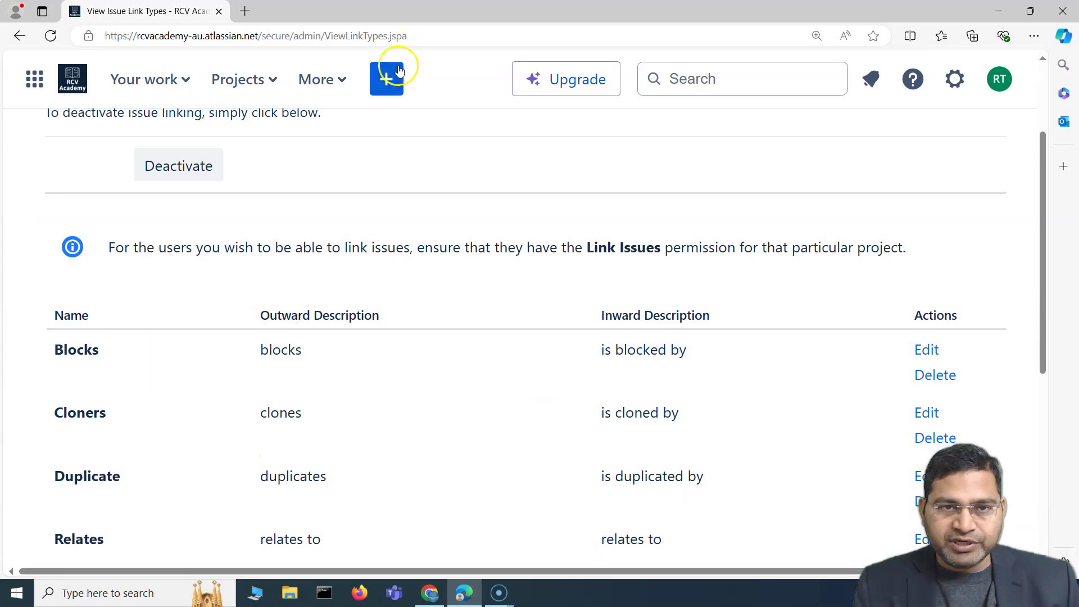
# Step: Start a new issue in RCVTeamManagedProject with issue type Task
pyautogui.click(386, 90)
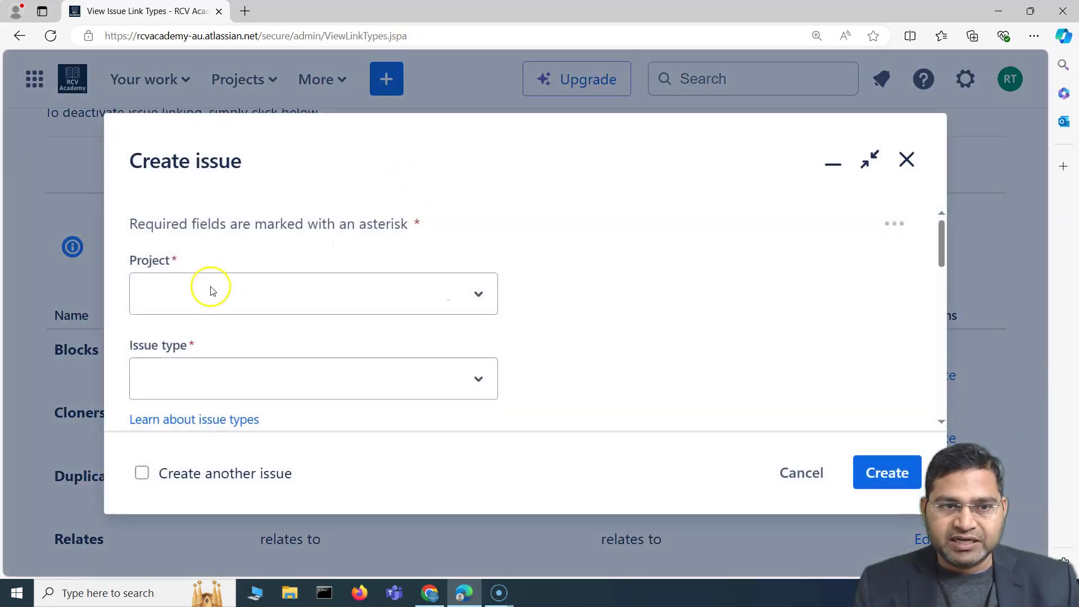
pyautogui.scroll(5, 448, 321)
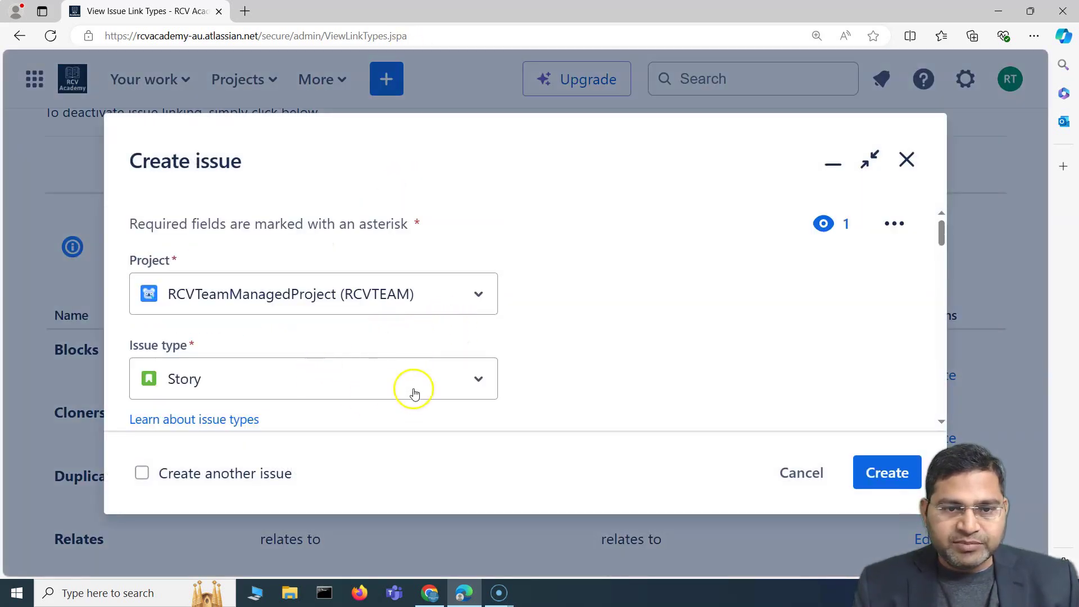
pyautogui.click(362, 381)
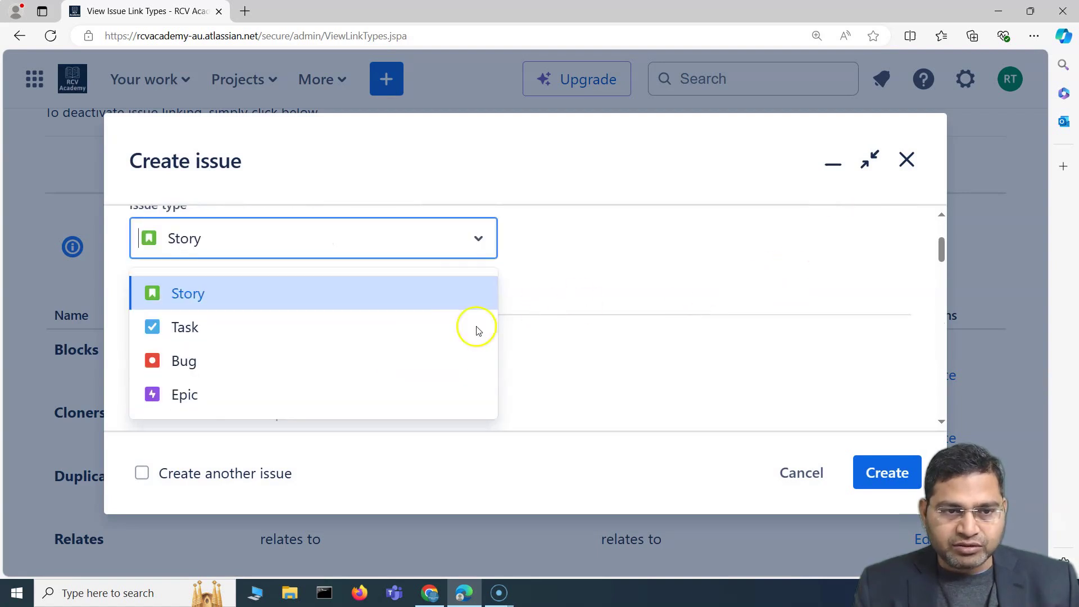
pyautogui.click(194, 362)
pyautogui.scroll(1, 354, 295)
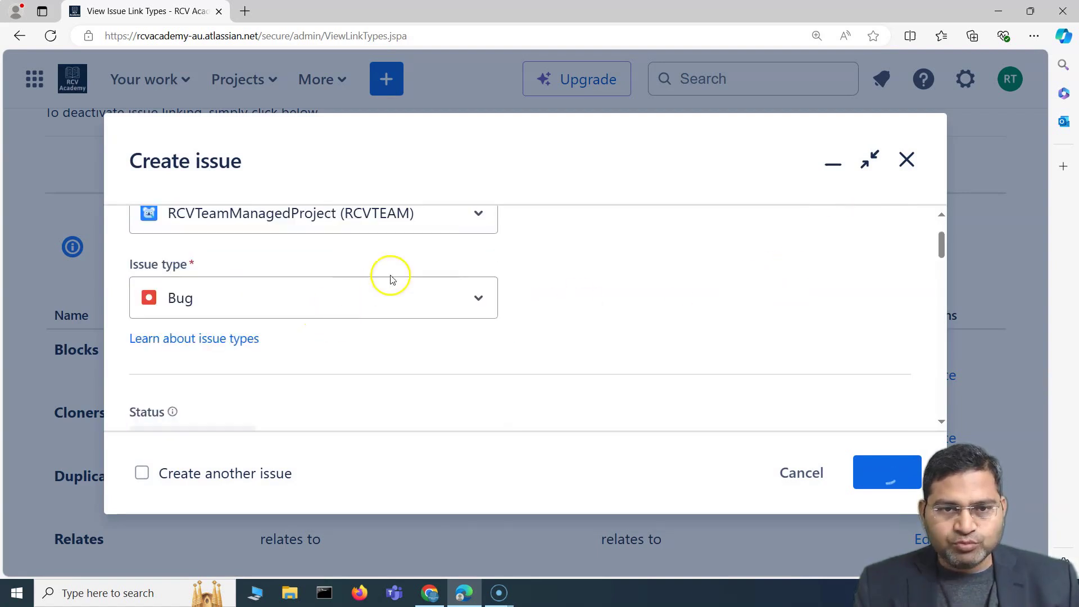
pyautogui.click(478, 308)
pyautogui.click(180, 398)
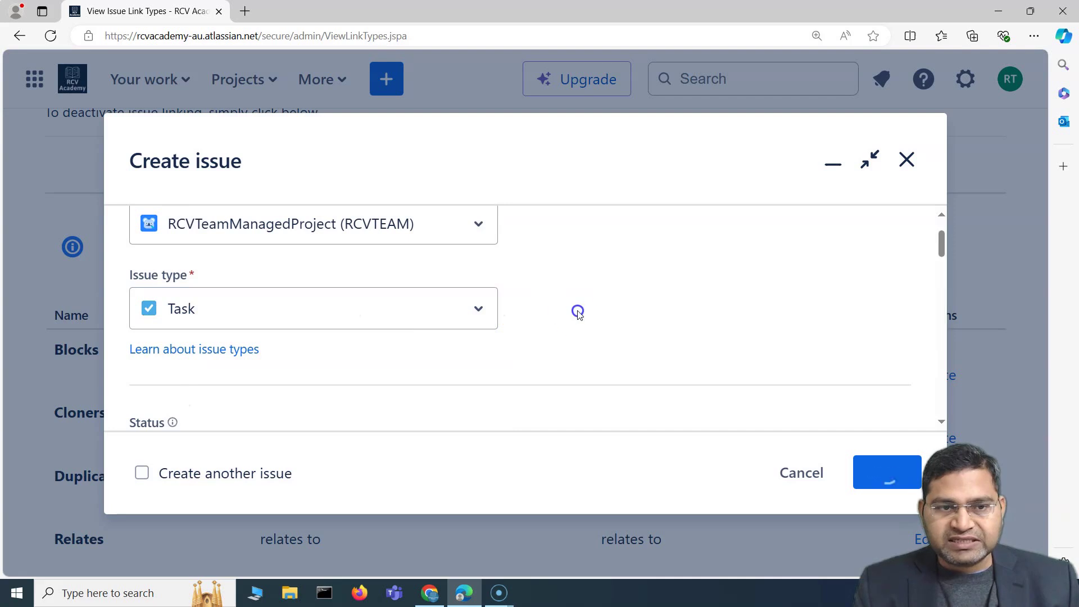
pyautogui.scroll(1, 578, 313)
pyautogui.scroll(-2, 579, 315)
pyautogui.scroll(-10, 373, 337)
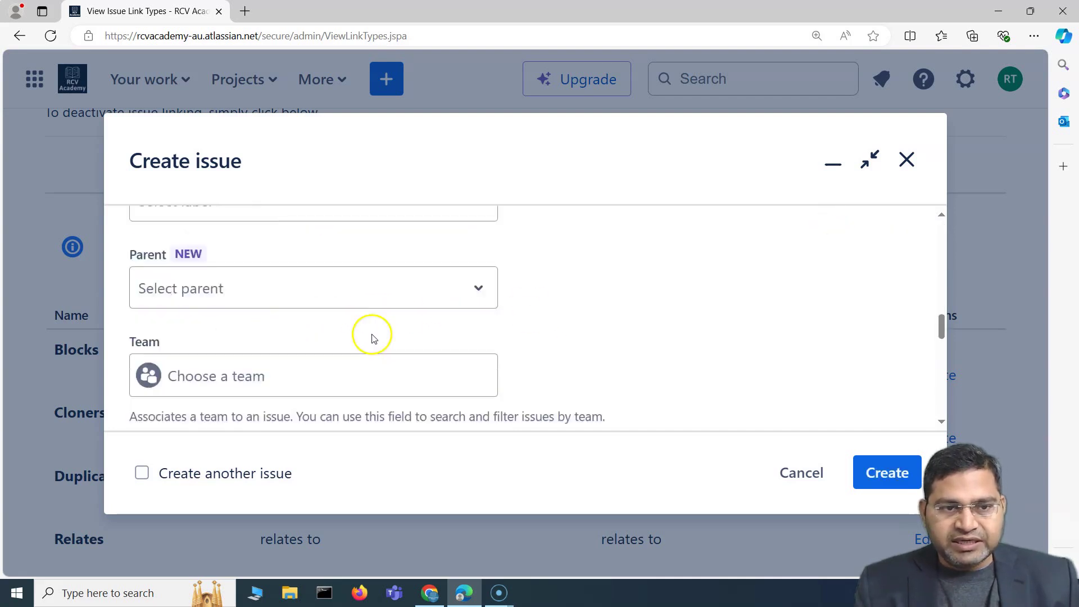
pyautogui.scroll(10, 377, 339)
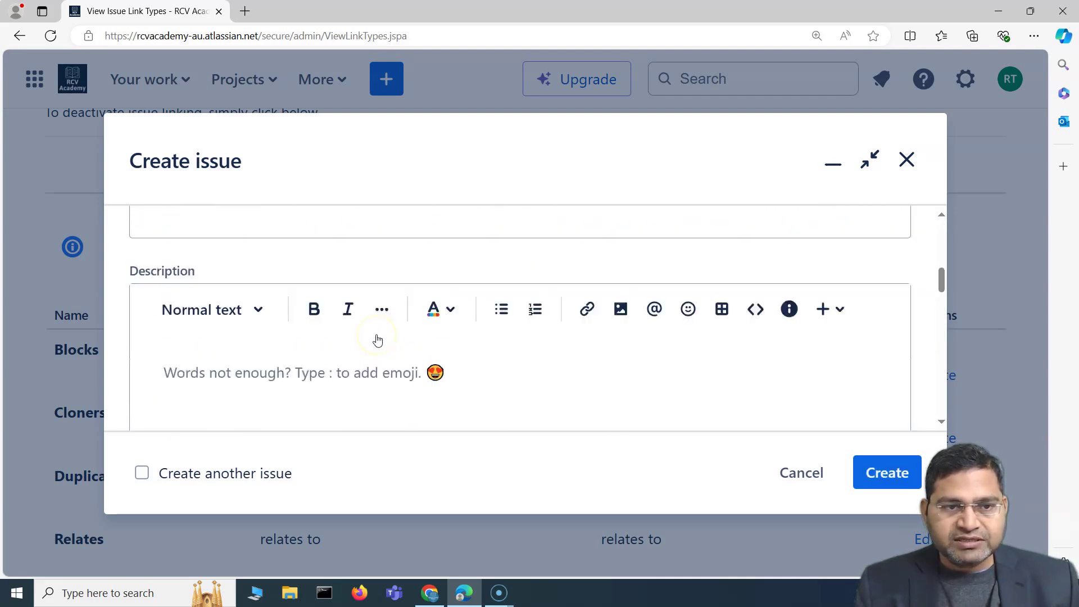
pyautogui.scroll(-1, 377, 338)
# Step: Enter the summary 'Test case'
pyautogui.click(262, 343)
pyautogui.write('Test')
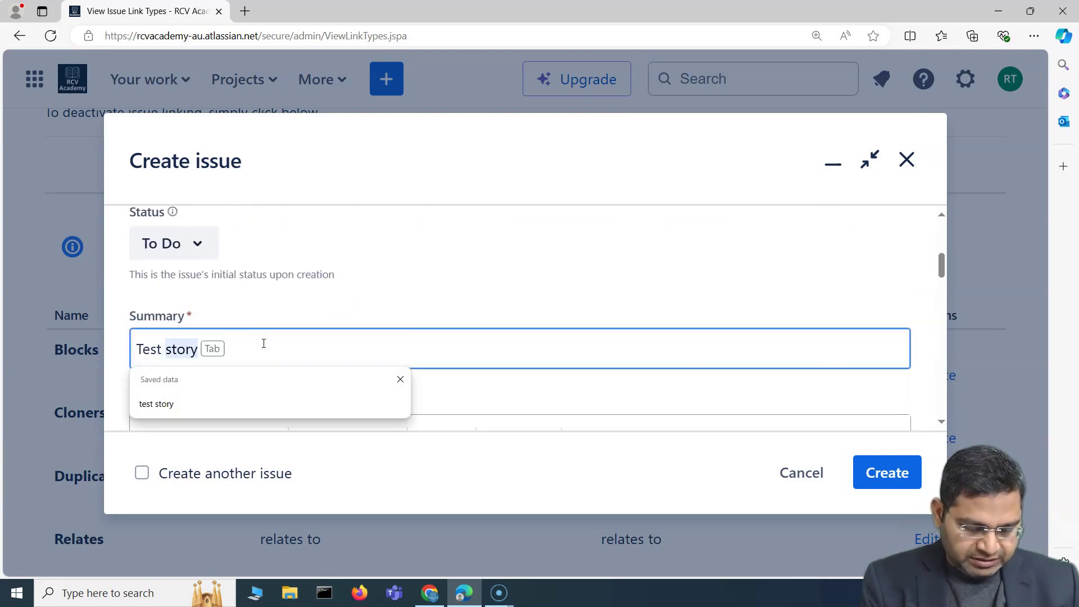
pyautogui.write(' case 1')
pyautogui.scroll(-5, 337, 314)
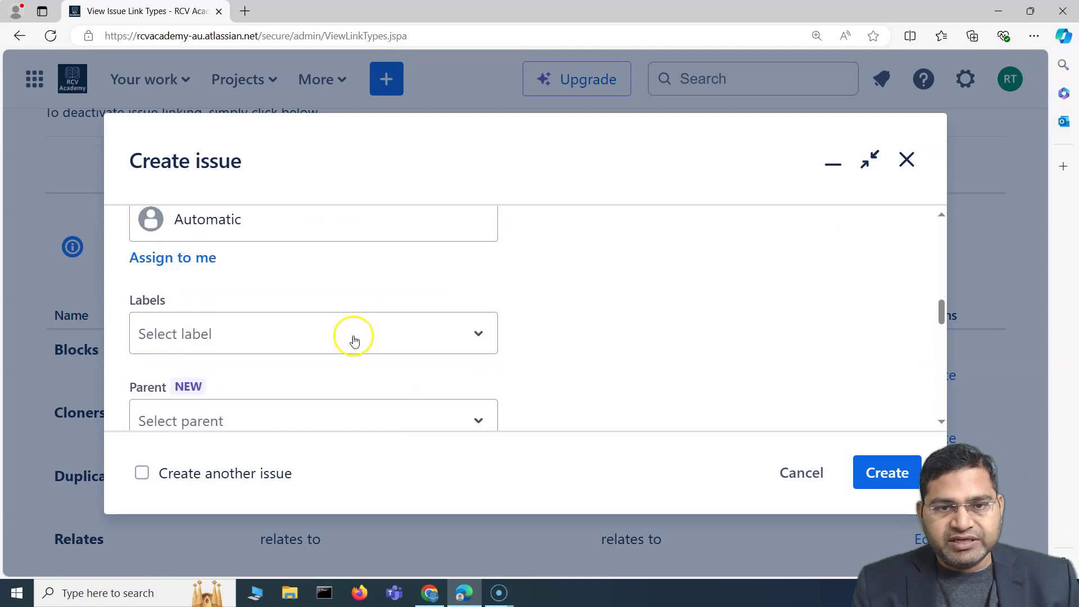
pyautogui.scroll(-3, 225, 337)
pyautogui.scroll(-6, 227, 339)
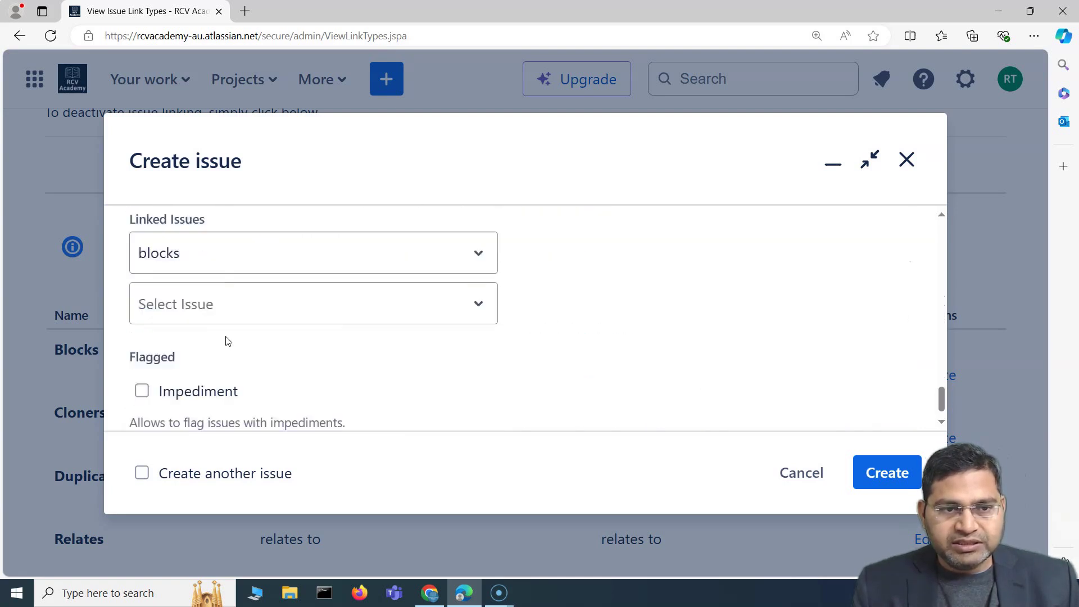
# Step: Choose 'tests' as the Linked Issues type and focus the issue search field
pyautogui.scroll(1, 242, 264)
pyautogui.scroll(1, 253, 292)
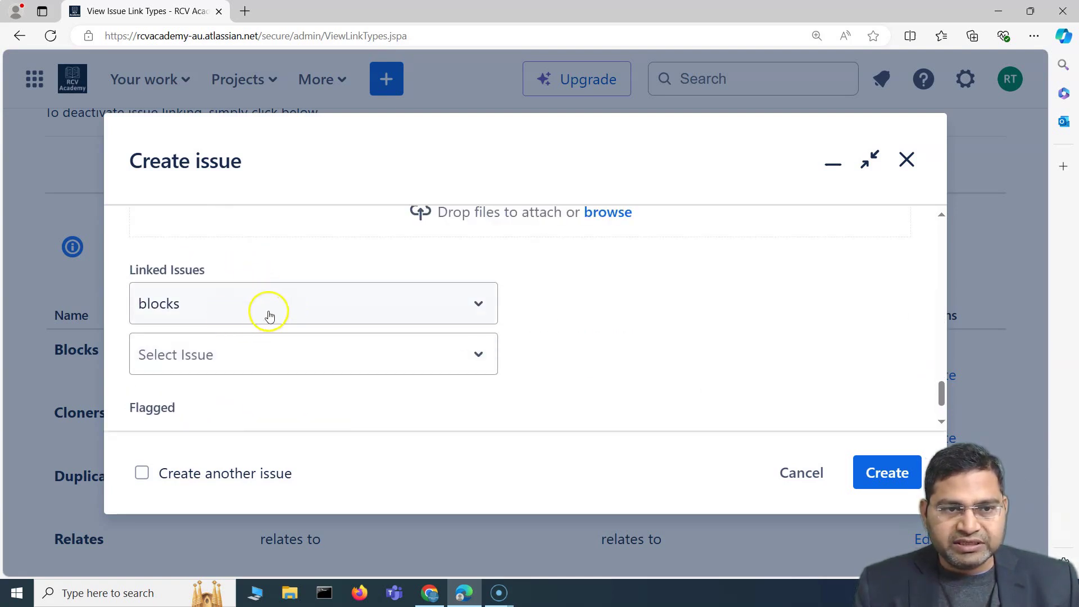
pyautogui.click(269, 315)
pyautogui.scroll(-2, 425, 455)
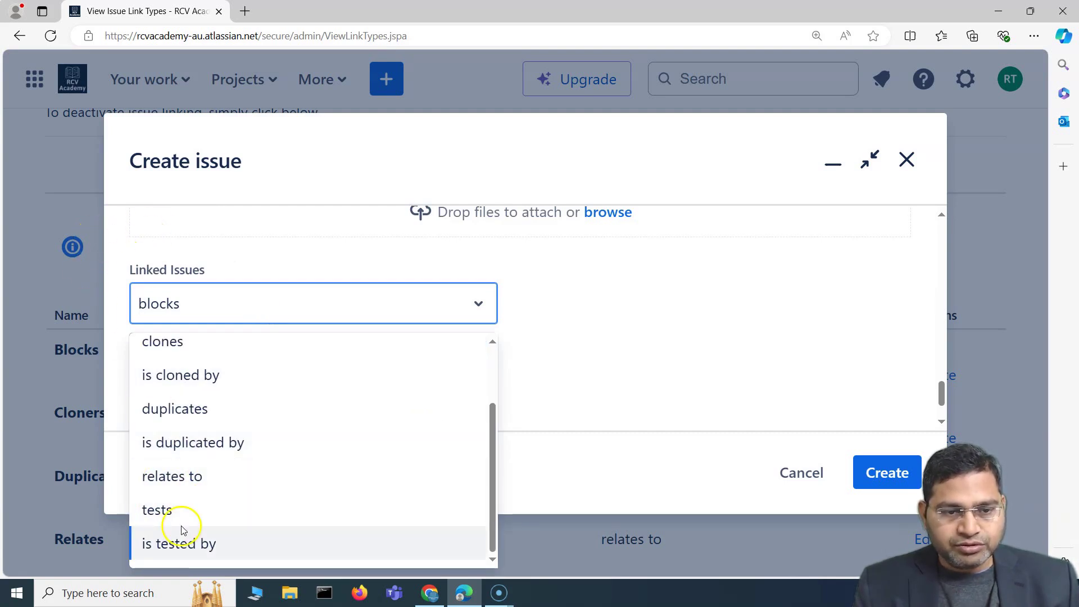
pyautogui.click(636, 310)
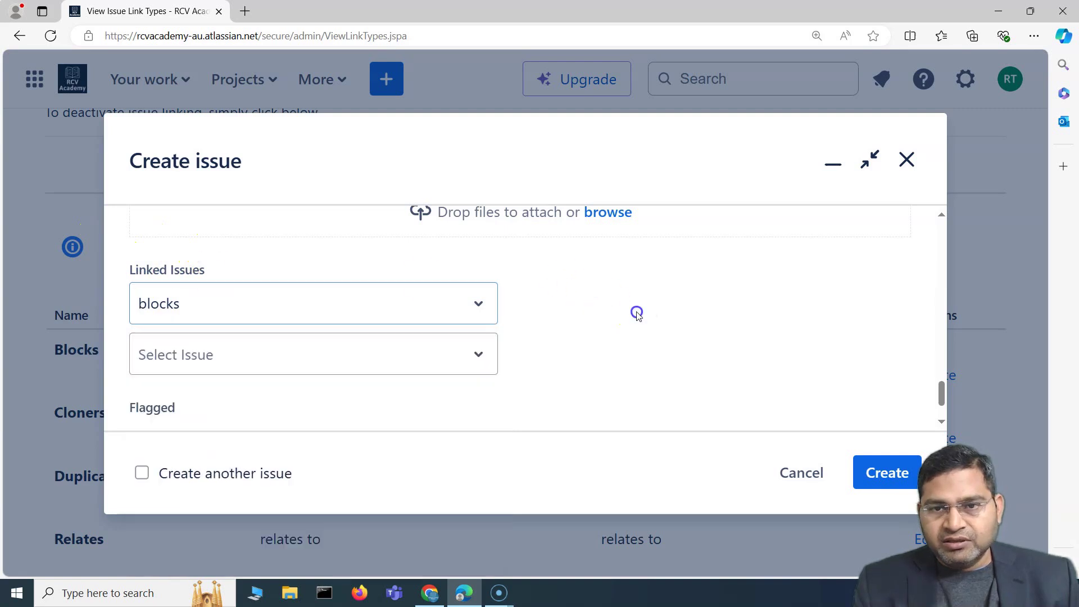
pyautogui.click(211, 313)
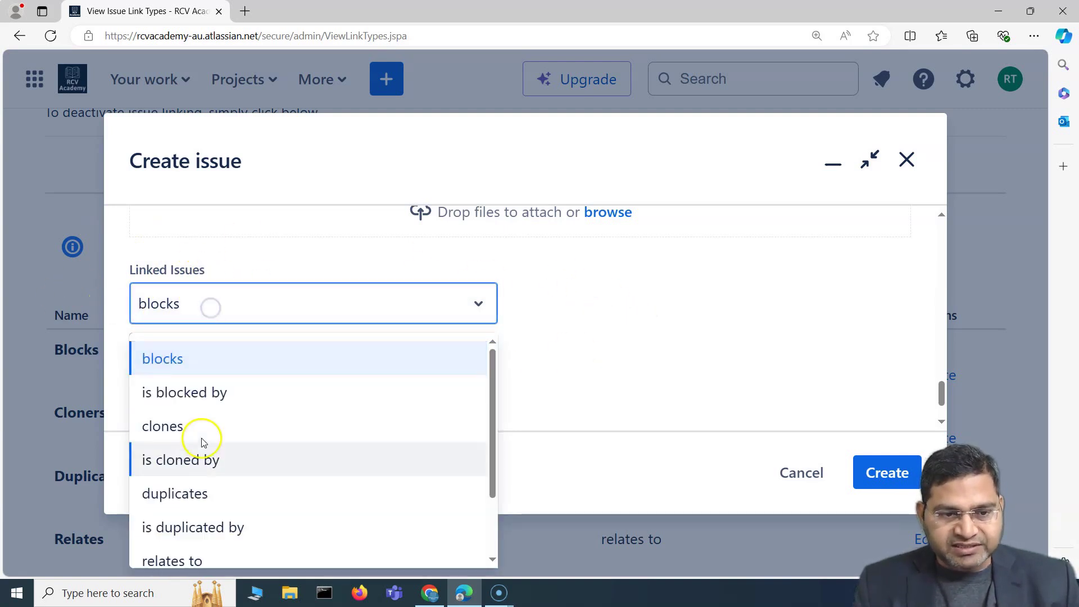
pyautogui.scroll(-2, 208, 495)
pyautogui.click(178, 512)
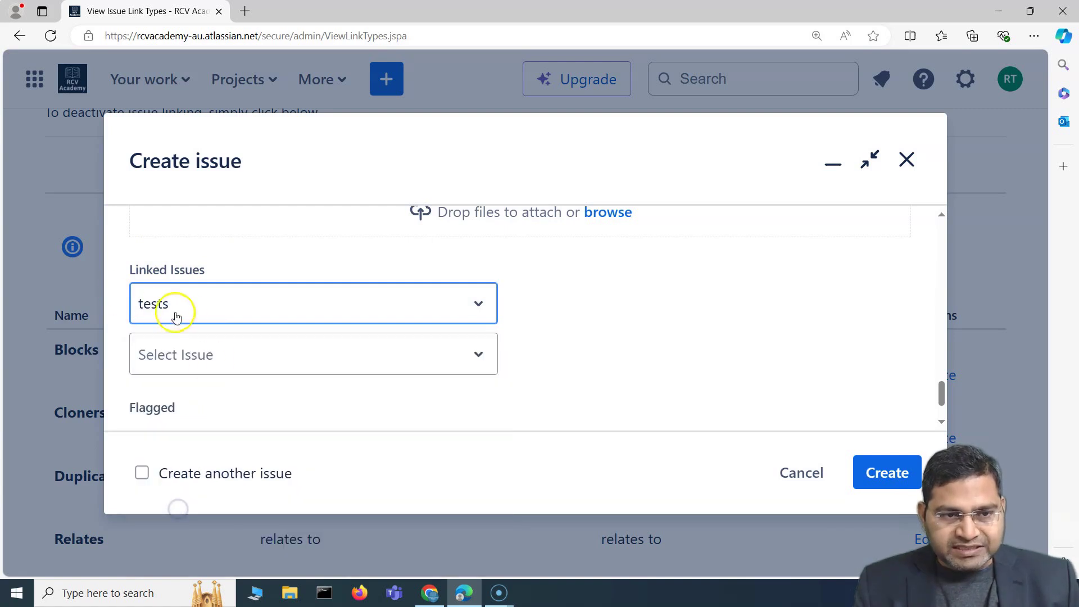
pyautogui.click(251, 354)
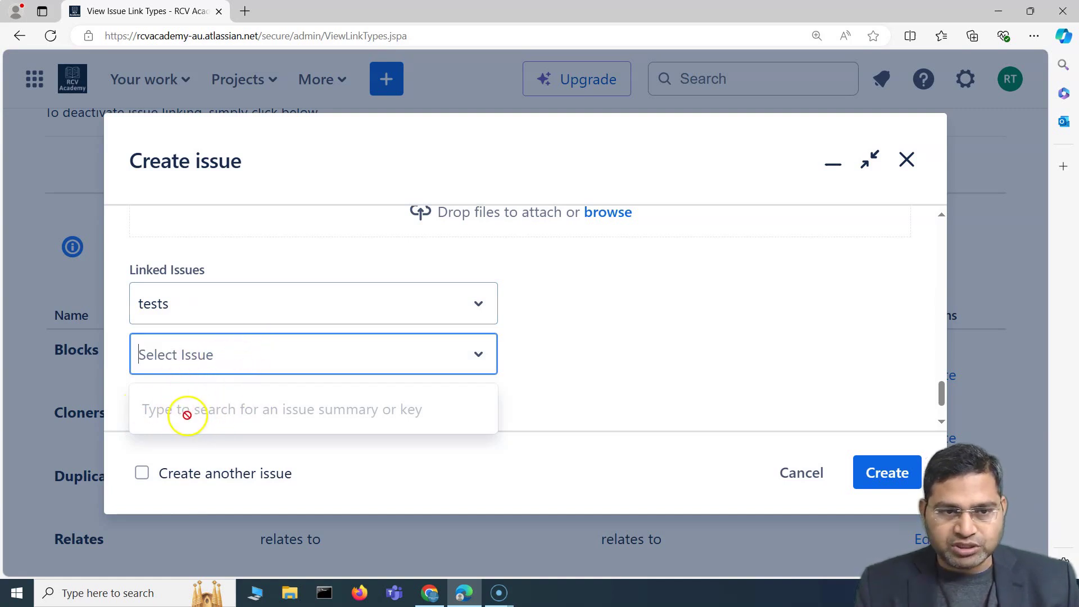
# Step: Change the new issue to a Story, replace its summary with 'User story 1', and create it
pyautogui.click(620, 368)
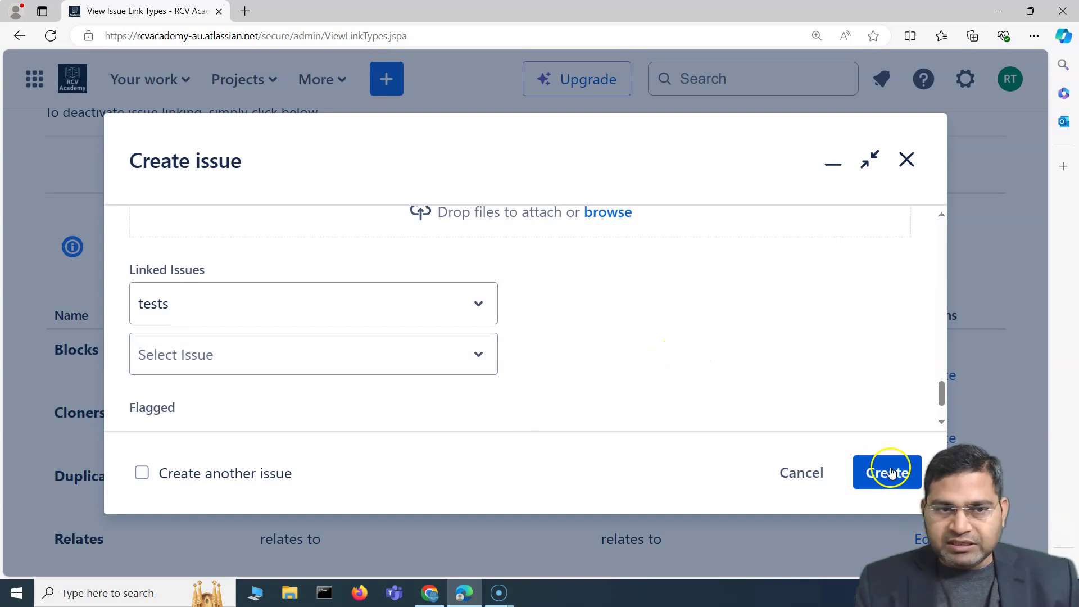
pyautogui.scroll(5, 475, 309)
pyautogui.scroll(10, 471, 306)
pyautogui.scroll(-2, 466, 298)
pyautogui.click(478, 240)
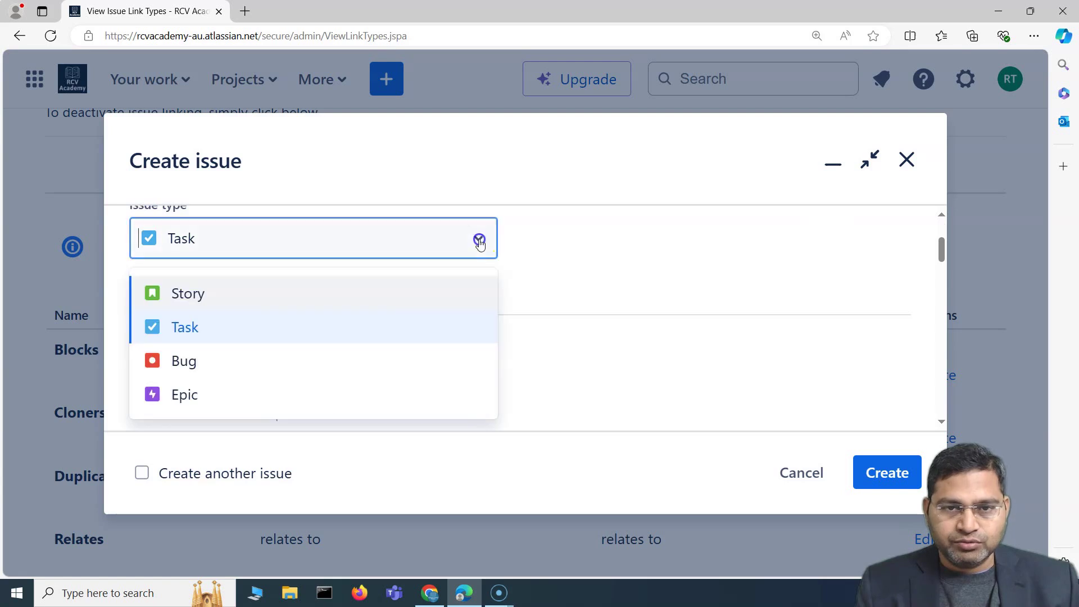
pyautogui.click(272, 299)
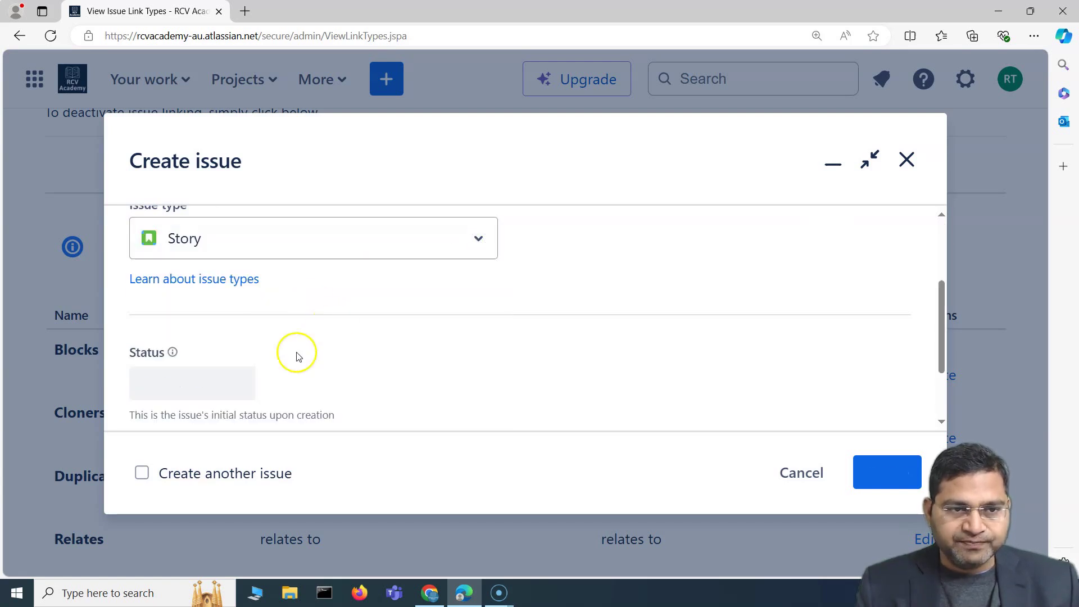
pyautogui.scroll(-3, 218, 321)
pyautogui.tripleClick(219, 322)
pyautogui.write('User s')
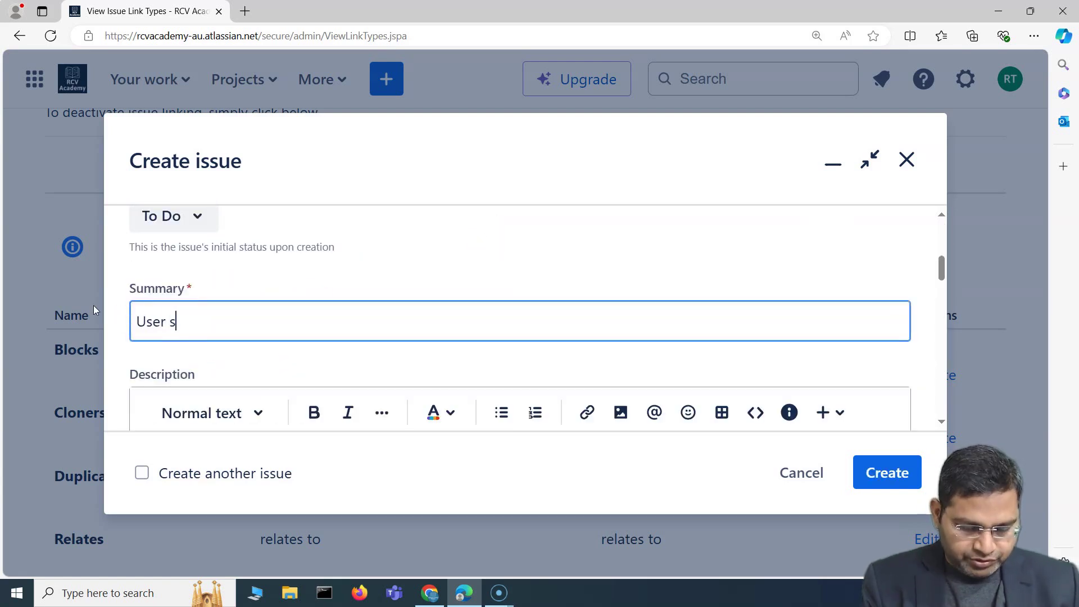
pyautogui.write('tory 1')
pyautogui.press('Return')
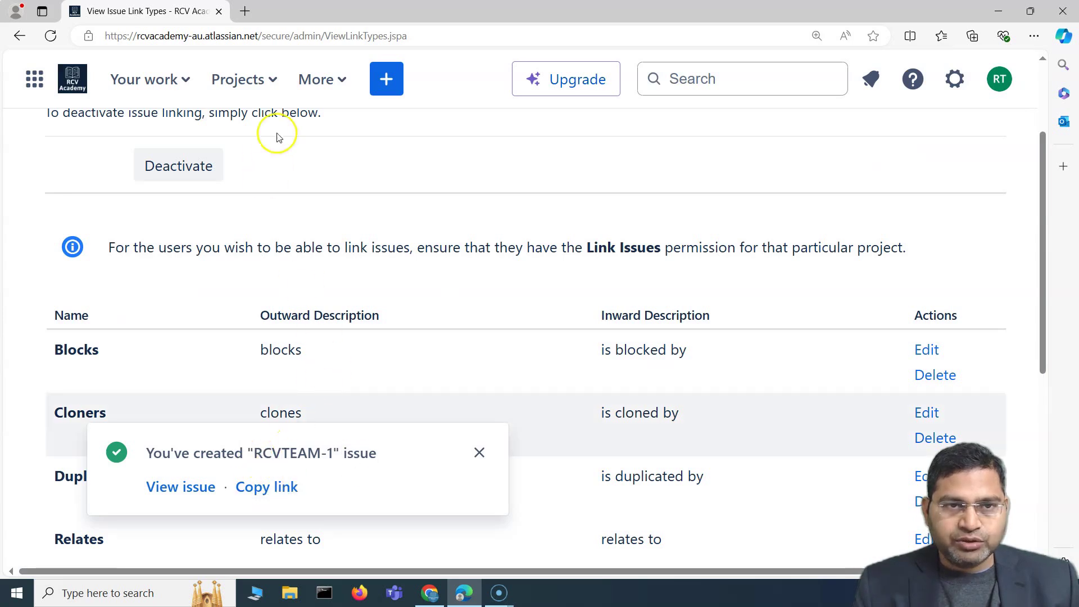
# Step: Start another issue of type Task with the summary 'test case'
pyautogui.click(393, 83)
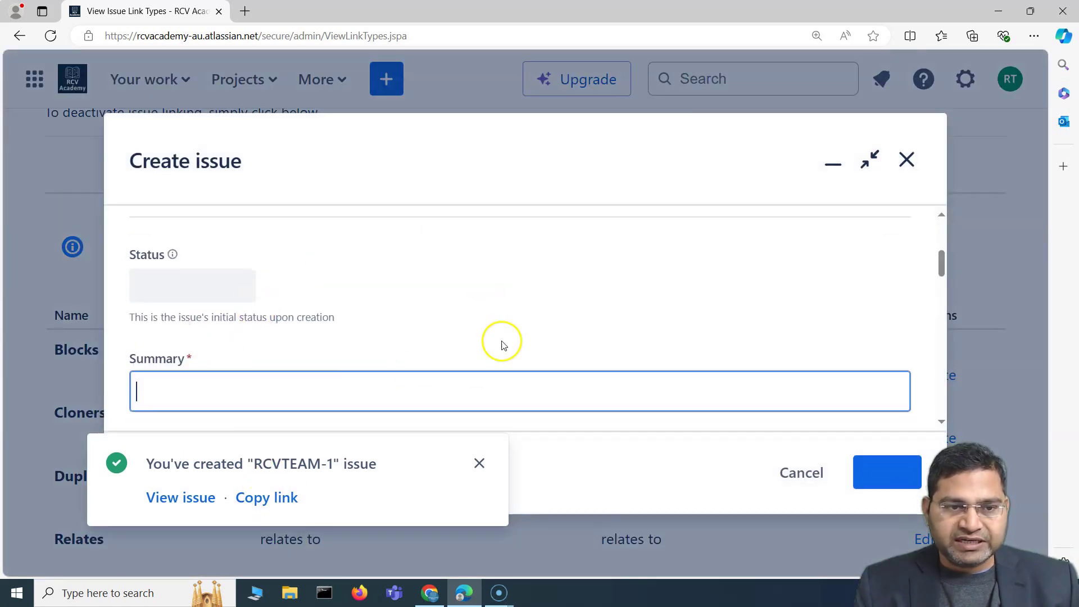
pyautogui.scroll(-1, 595, 402)
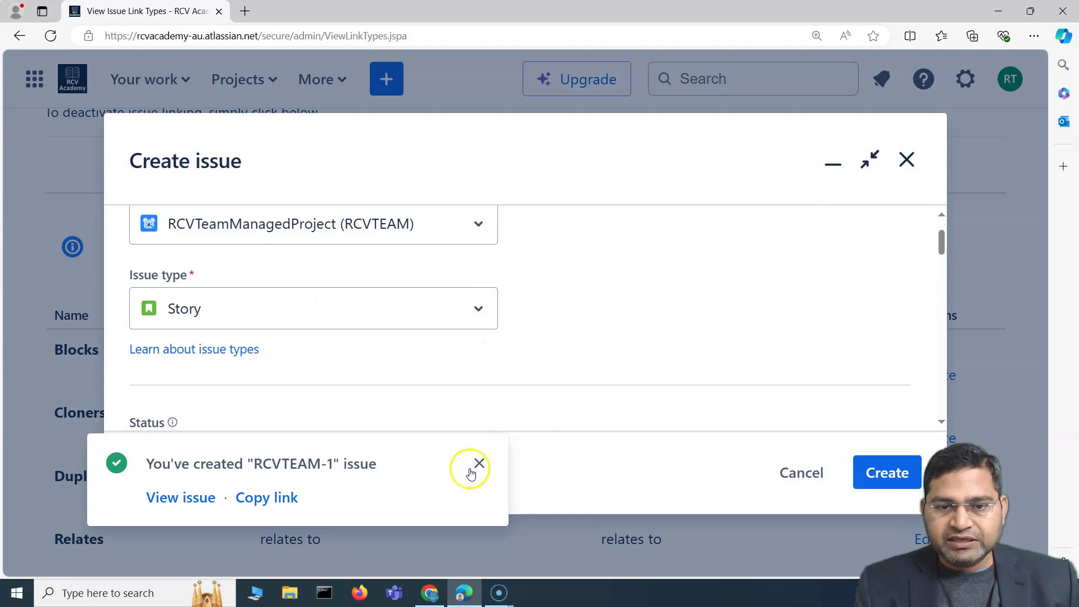
pyautogui.click(478, 463)
pyautogui.scroll(-4, 614, 337)
pyautogui.scroll(3, 612, 337)
pyautogui.click(471, 286)
pyautogui.click(488, 337)
pyautogui.scroll(-1, 289, 339)
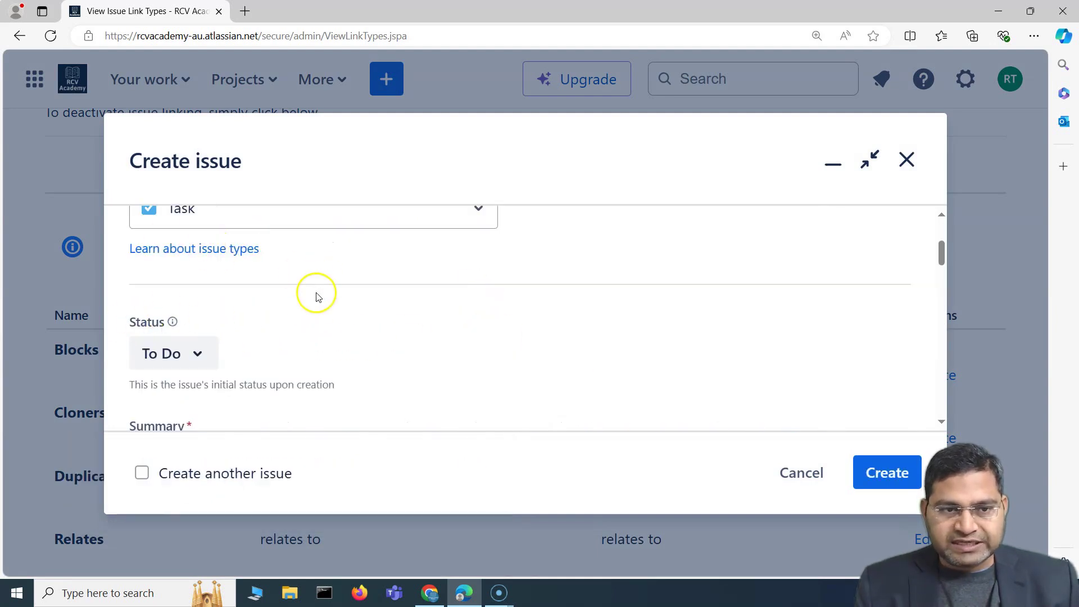
pyautogui.scroll(-2, 314, 300)
pyautogui.click(211, 315)
pyautogui.write('te')
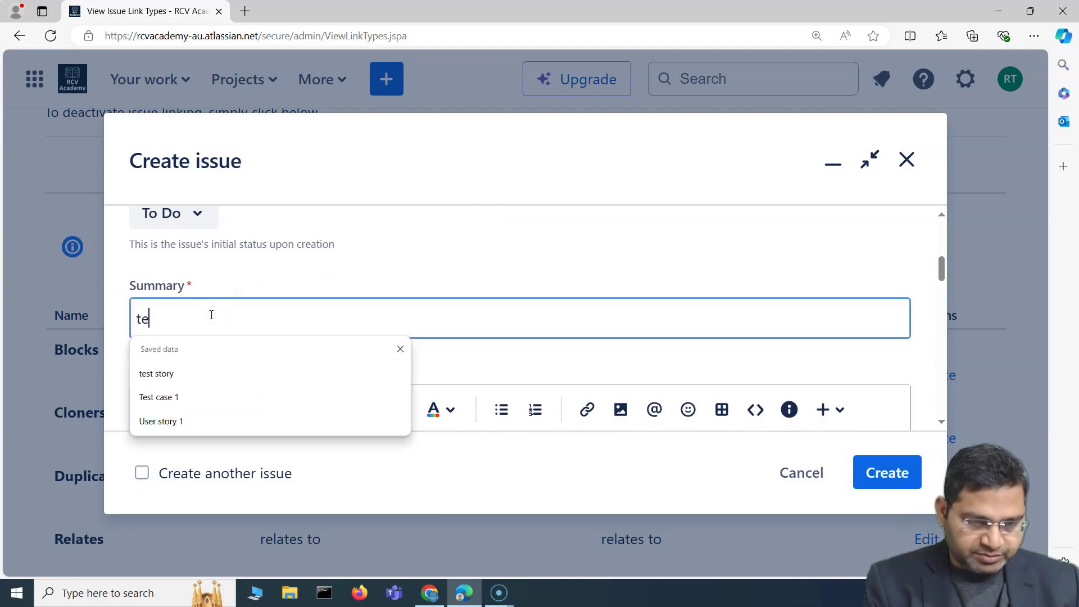
pyautogui.write('st case')
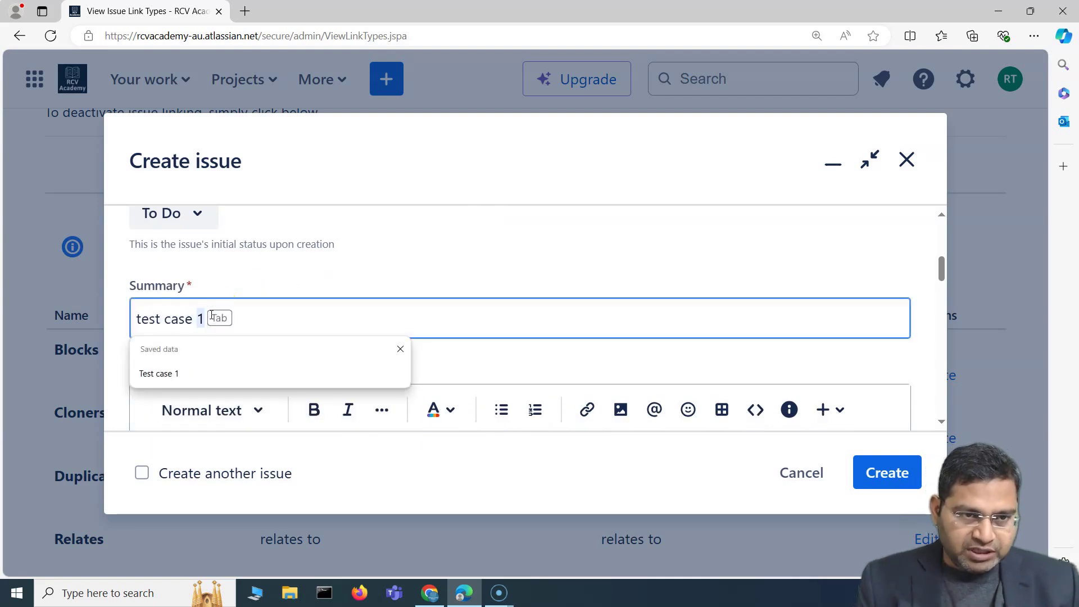
pyautogui.click(450, 263)
# Step: Link it via 'tests' to RCVTEAM-1 (User story 1), create it, and open it
pyautogui.scroll(-5, 393, 258)
pyautogui.click(325, 253)
pyautogui.scroll(-1, 228, 474)
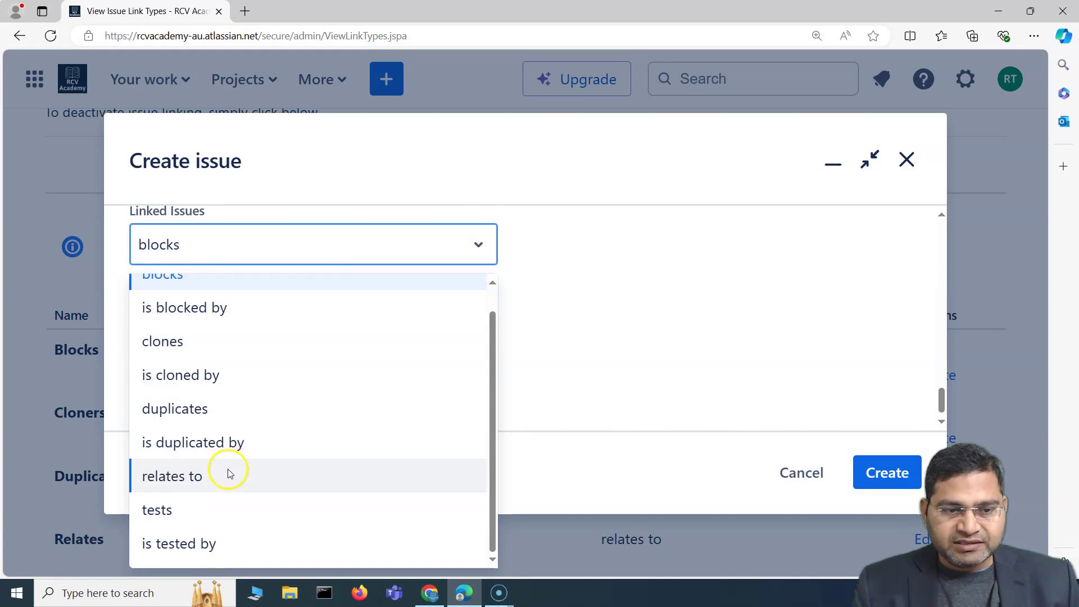
pyautogui.click(192, 510)
pyautogui.click(214, 309)
pyautogui.write('r')
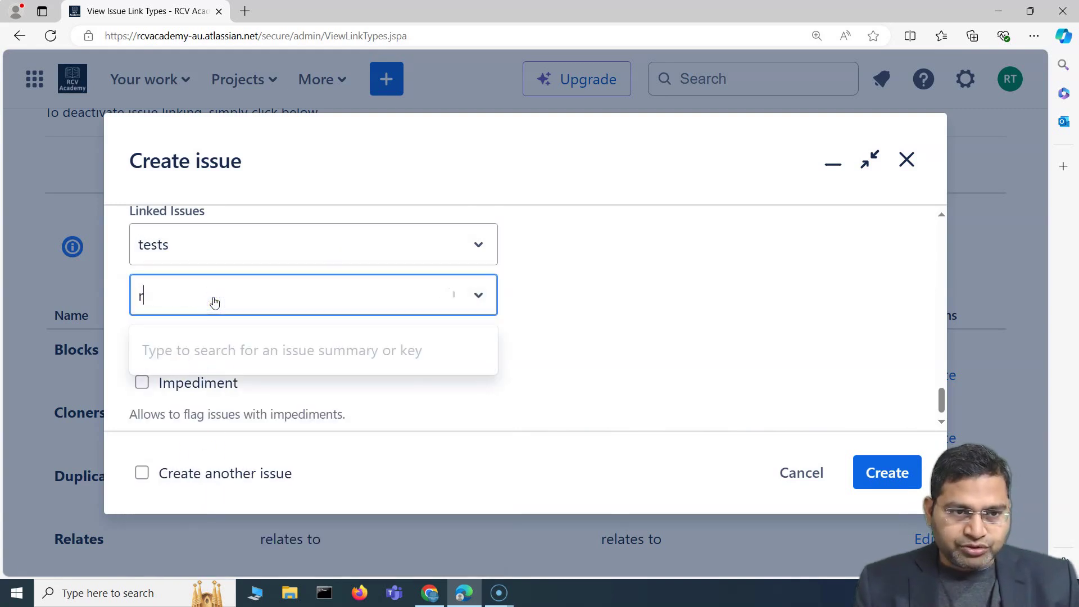
pyautogui.click(203, 378)
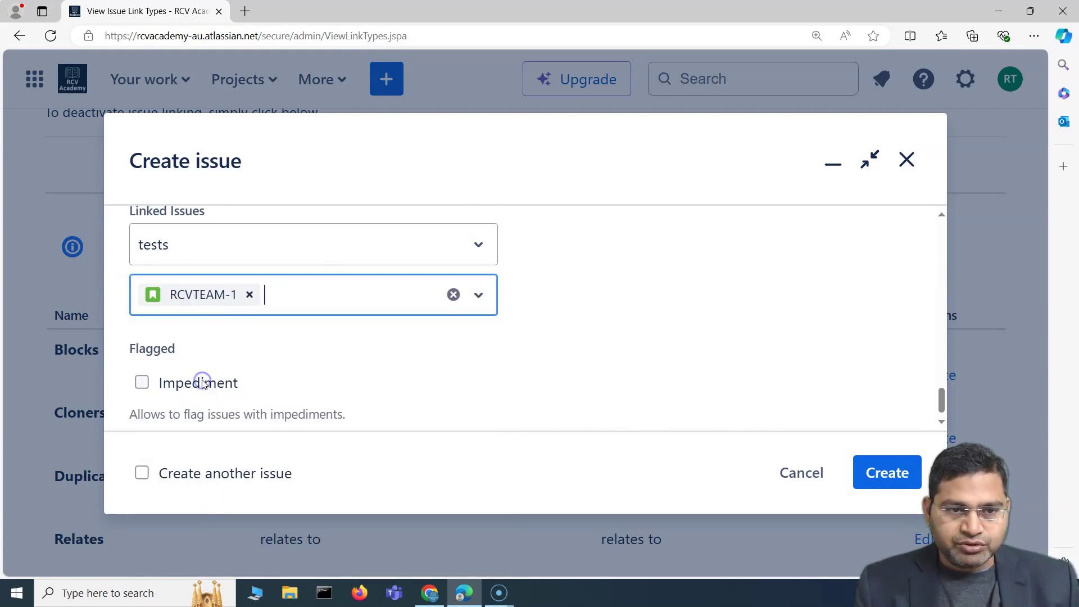
pyautogui.click(584, 340)
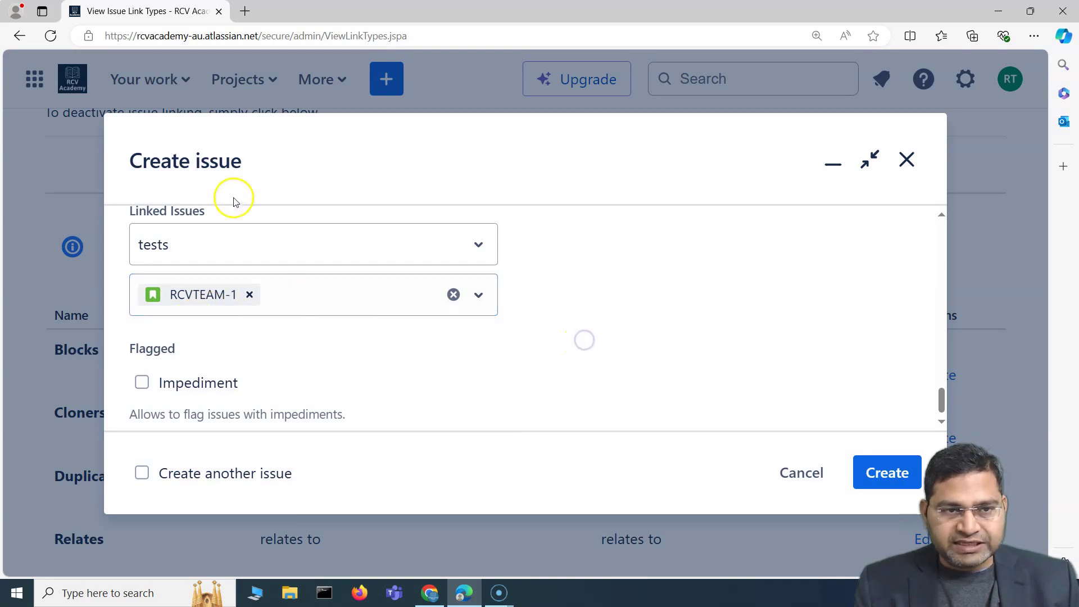
pyautogui.click(883, 477)
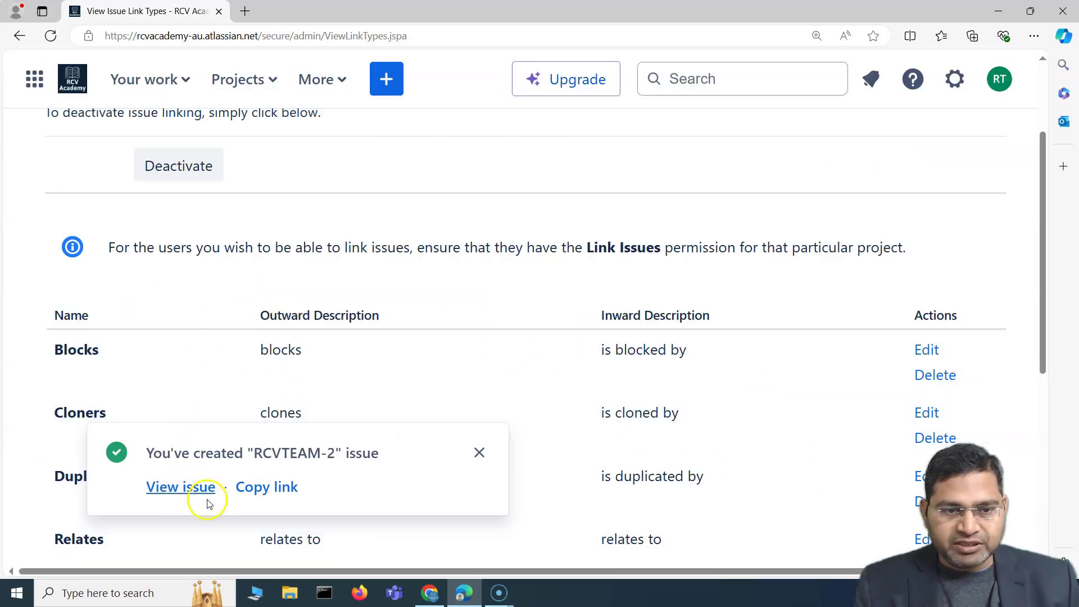
pyautogui.click(175, 486)
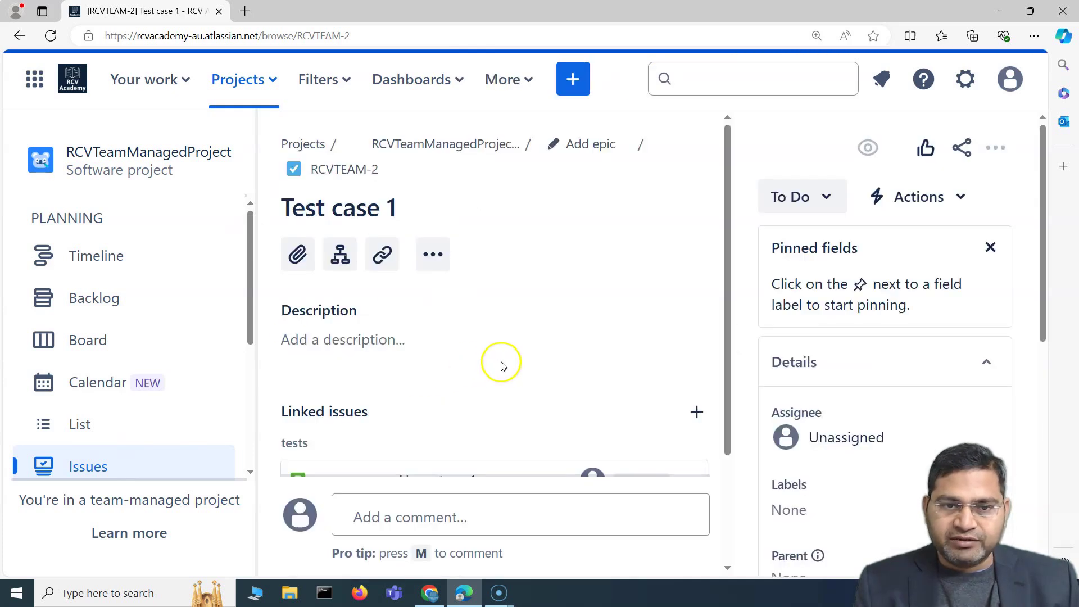
# Step: Scroll through RCVTEAM-2 to find RCVTEAM-1 User story 1 listed under its tests link
pyautogui.scroll(-2, 386, 352)
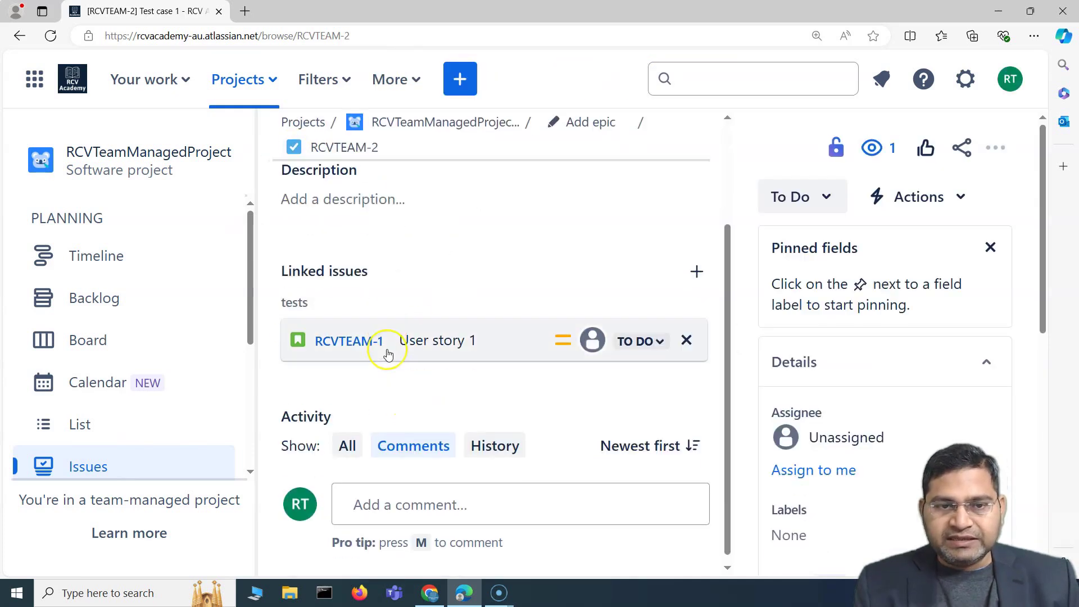
pyautogui.scroll(2, 394, 325)
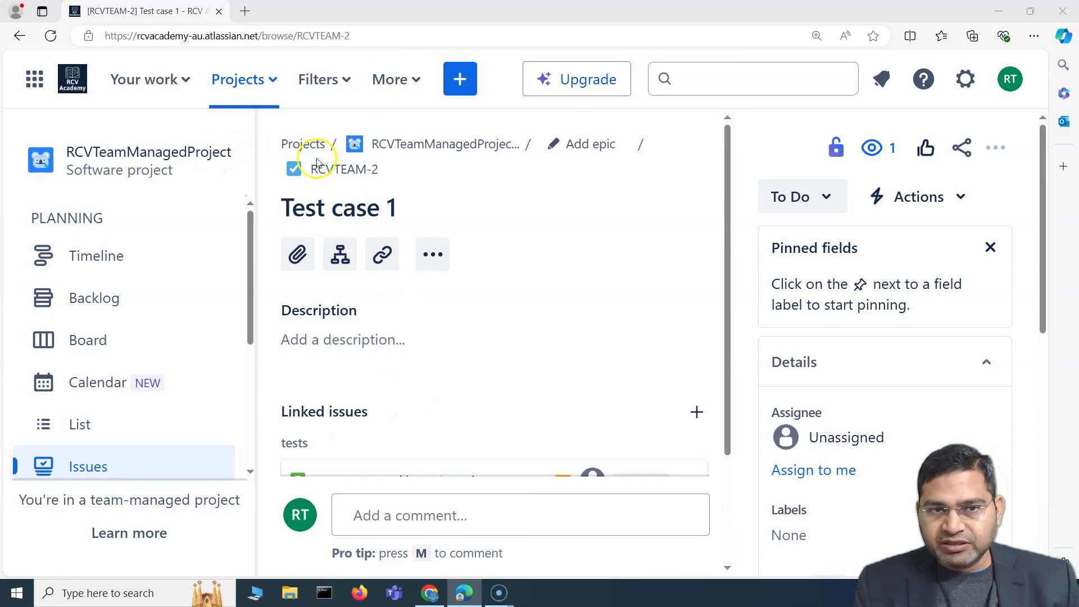
pyautogui.scroll(-2, 327, 399)
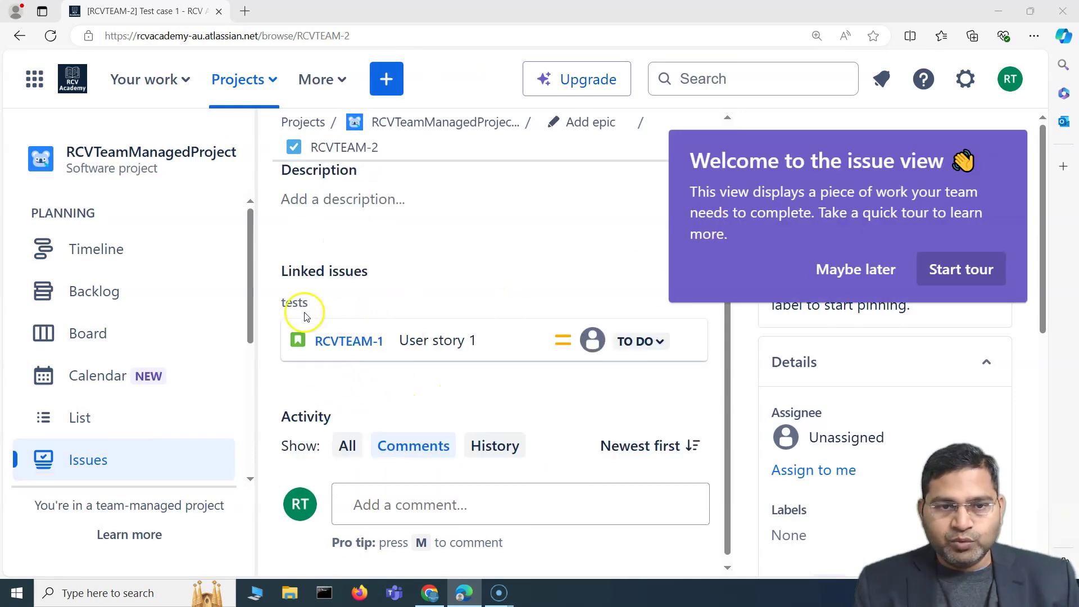
# Step: Go to RCVTEAM-1, dismiss the Quickstart panel and welcome tour, and view its 'is tested by' link
pyautogui.click(357, 344)
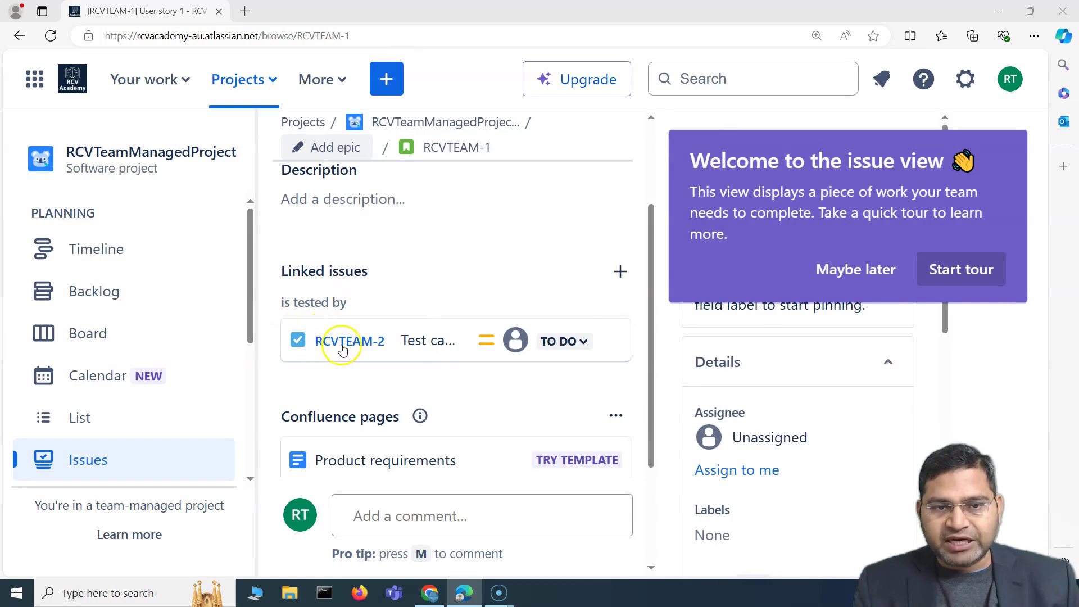
pyautogui.click(857, 163)
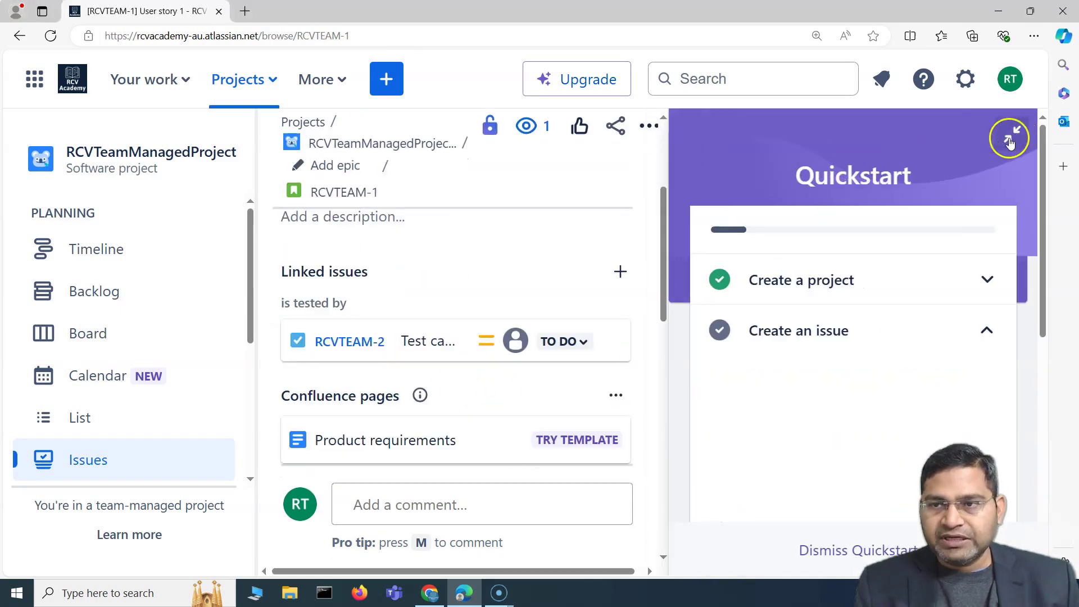
pyautogui.click(872, 275)
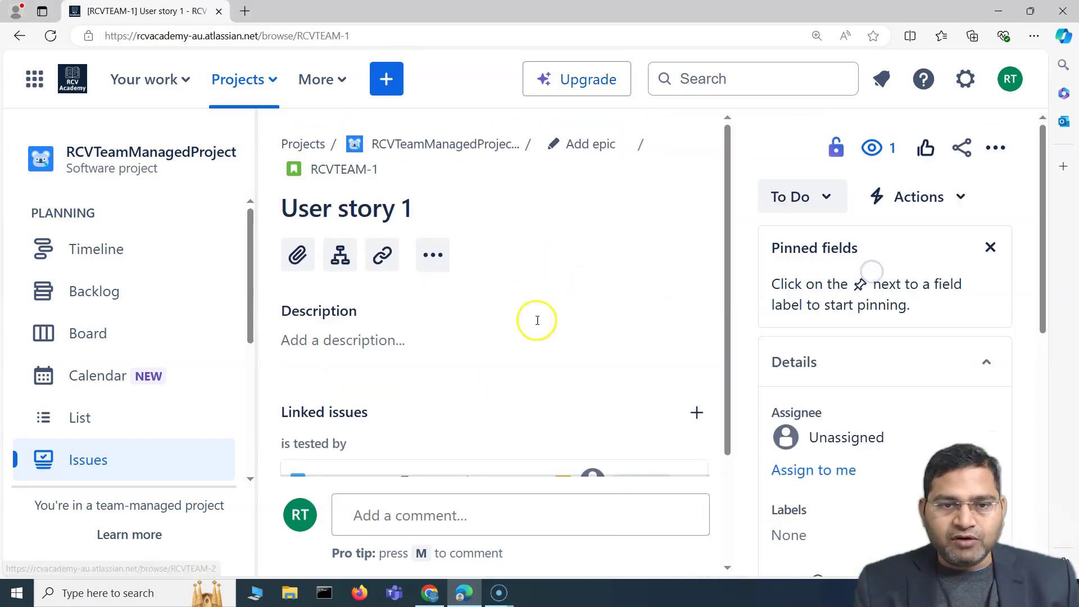
pyautogui.scroll(-3, 445, 345)
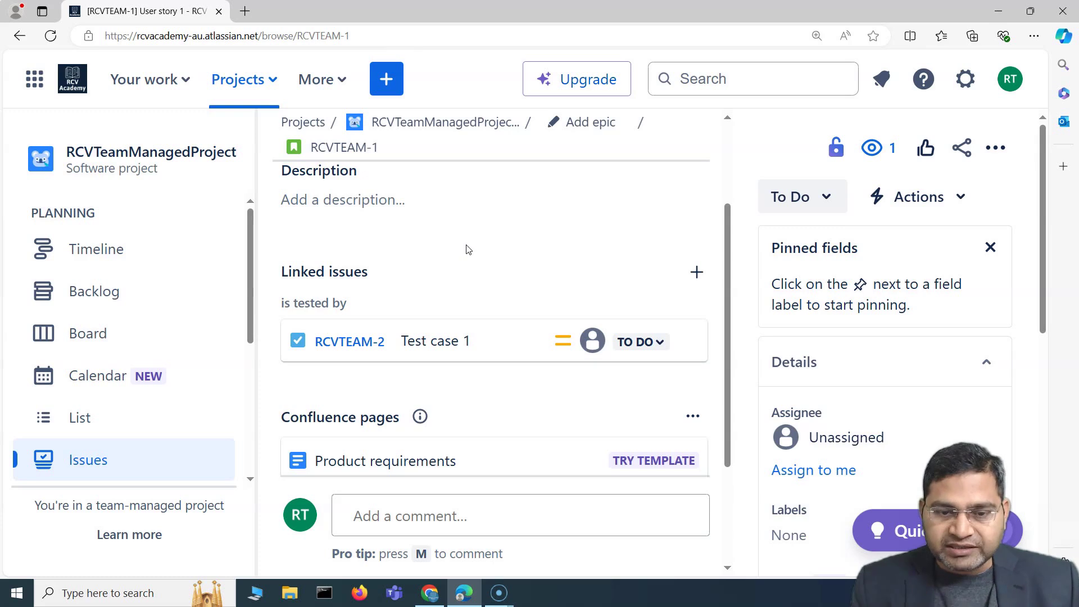
# Step: Go through Settings > Issues to the Issue linking page and find the test (tests / is tested by) type
pyautogui.click(964, 78)
pyautogui.scroll(-3, 562, 281)
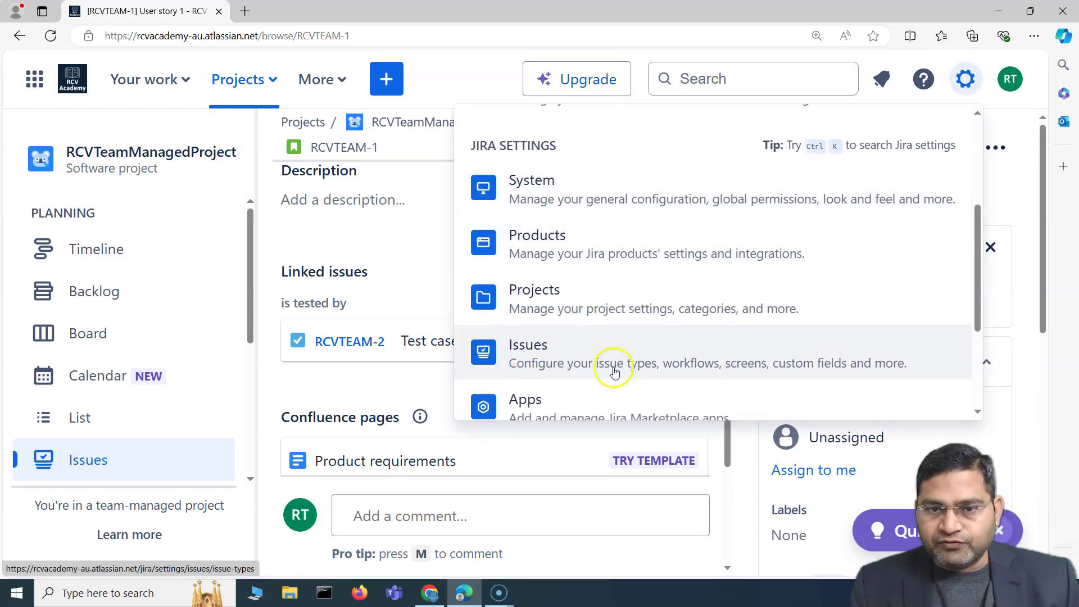
pyautogui.click(612, 353)
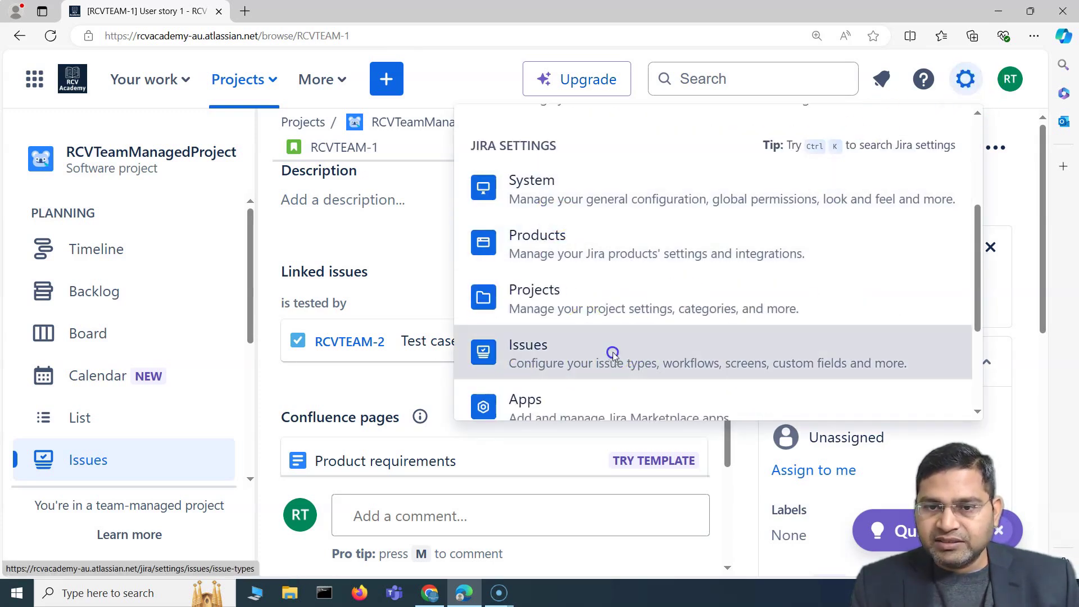
pyautogui.scroll(-5, 104, 450)
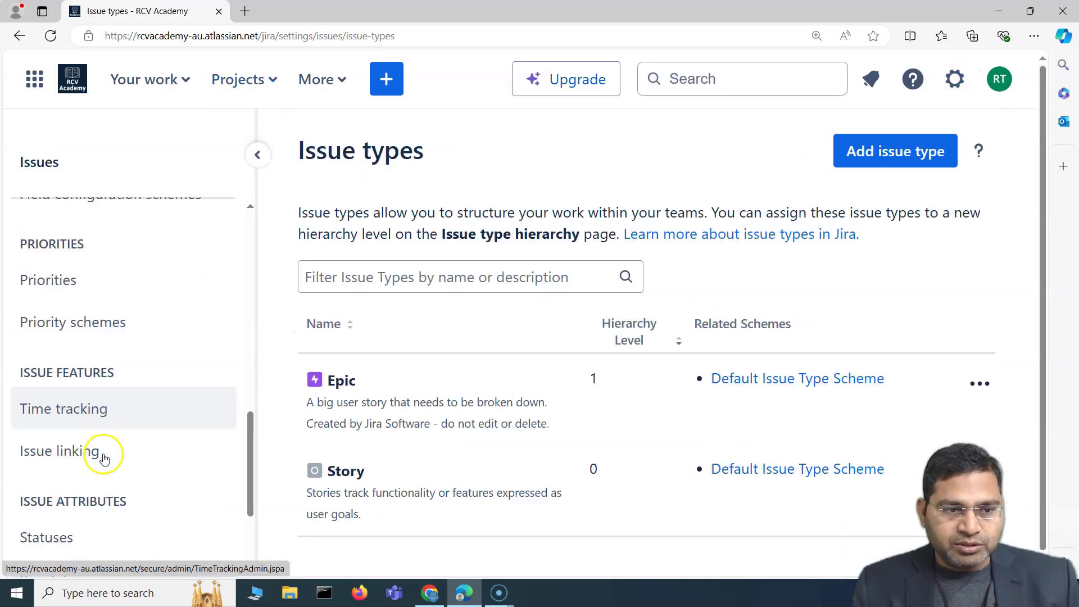
pyautogui.scroll(-3, 104, 458)
pyautogui.scroll(3, 107, 478)
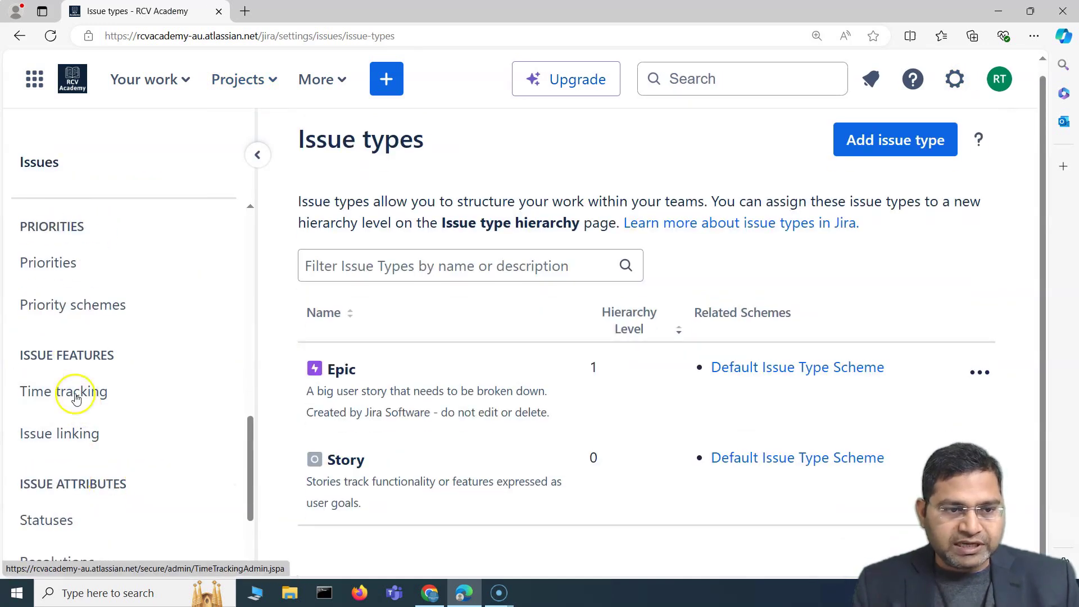
pyautogui.click(74, 446)
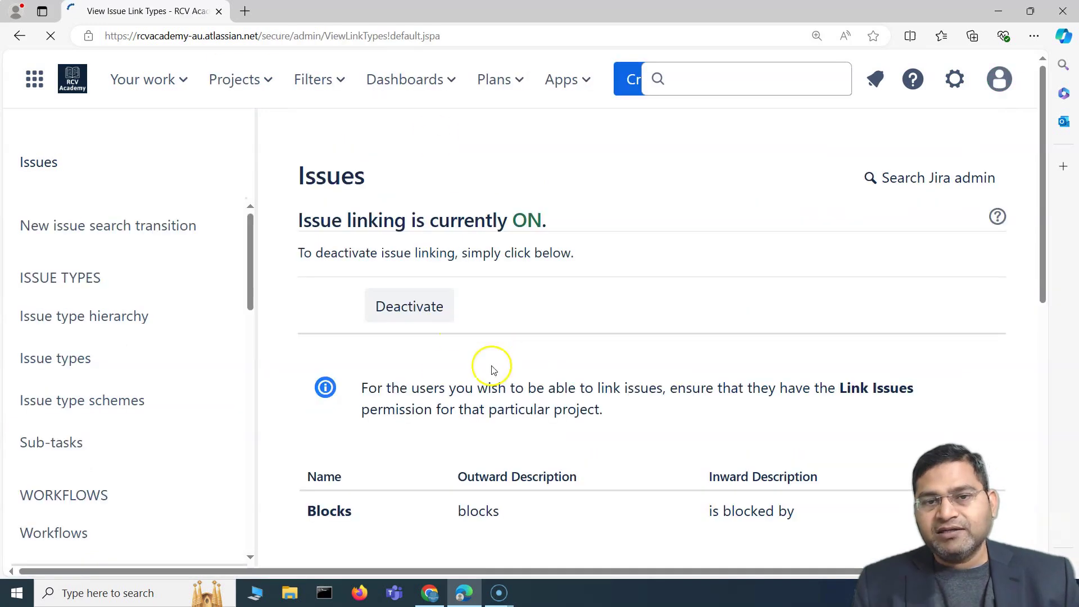
pyautogui.scroll(-5, 597, 425)
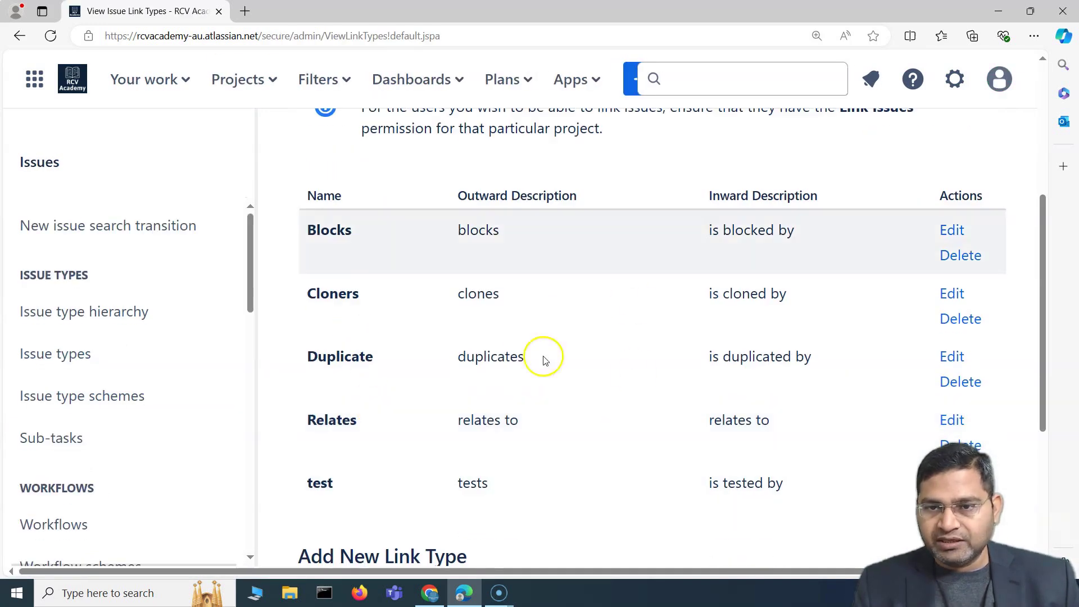
pyautogui.scroll(-7, 421, 222)
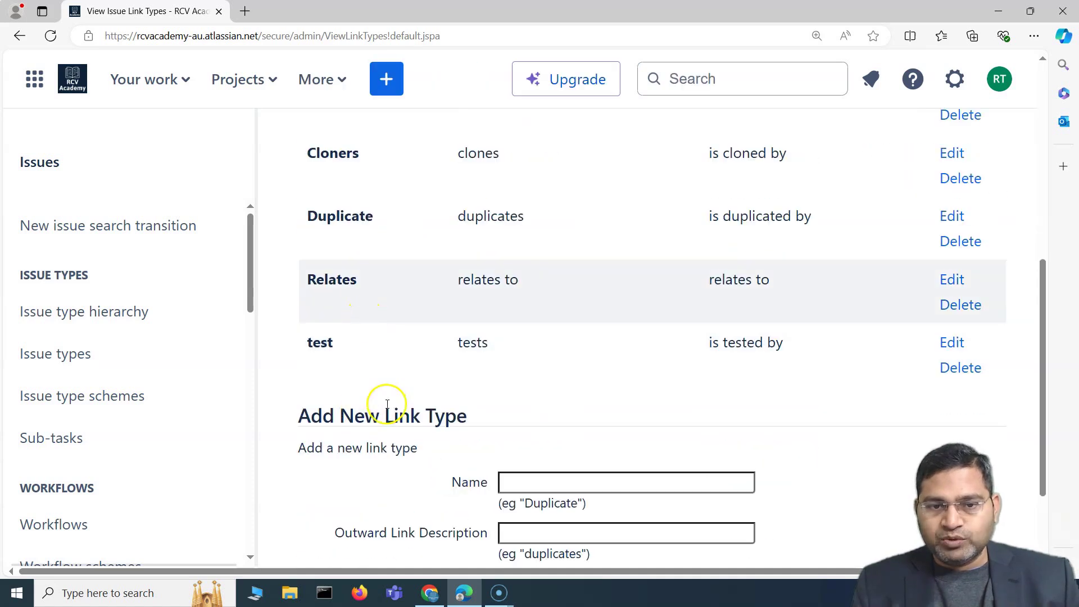
pyautogui.scroll(-5, 518, 477)
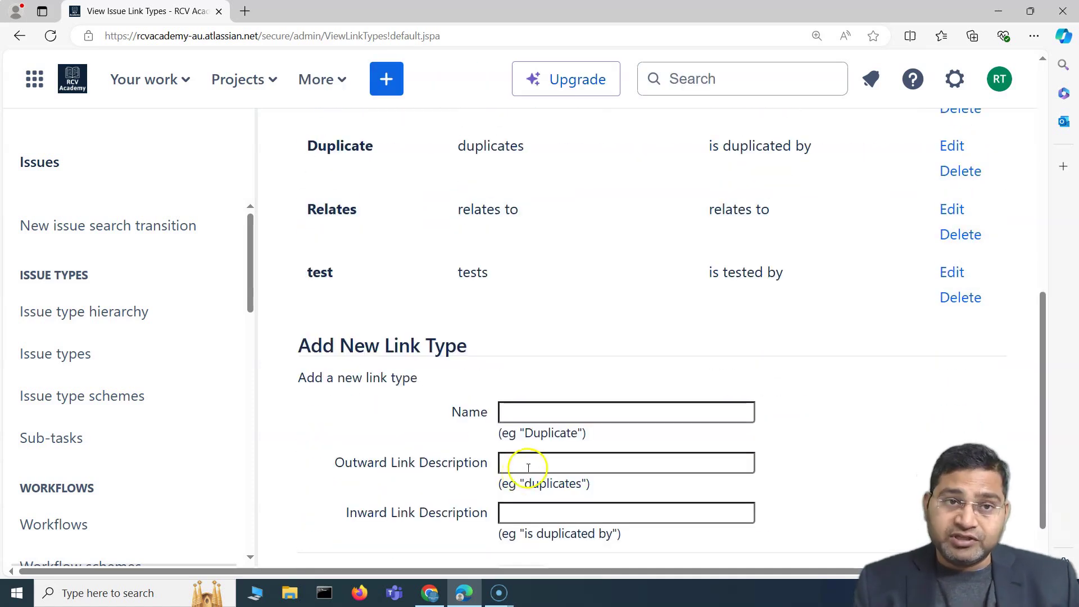
pyautogui.scroll(9, 528, 468)
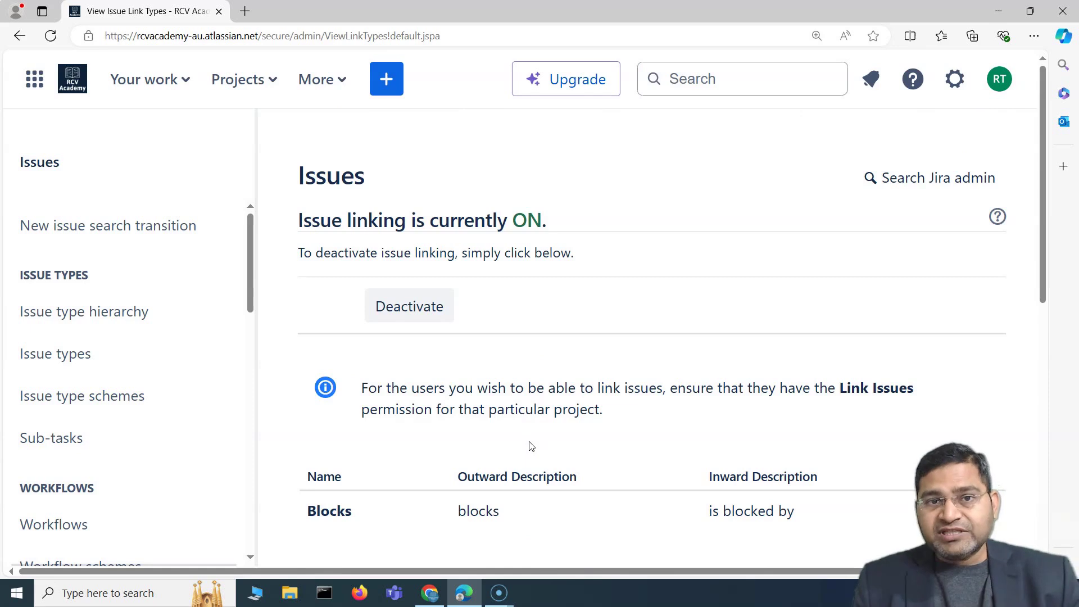